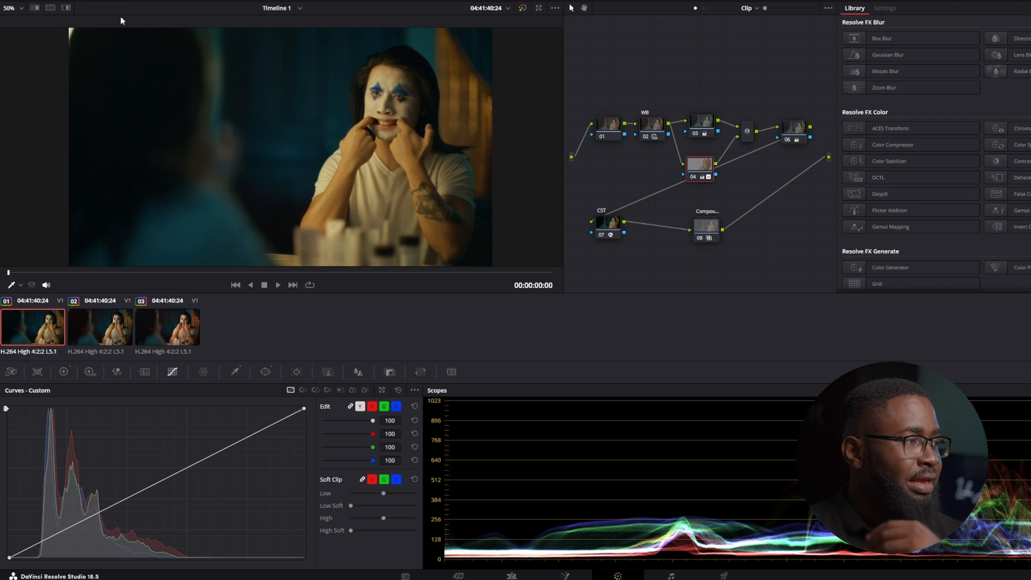
- Enable the CST node, converting Sony S-Gamut3.Cine / S-Log3 to Rec.709 Gamma 2.4, and the WB node
left_click(66, 8)
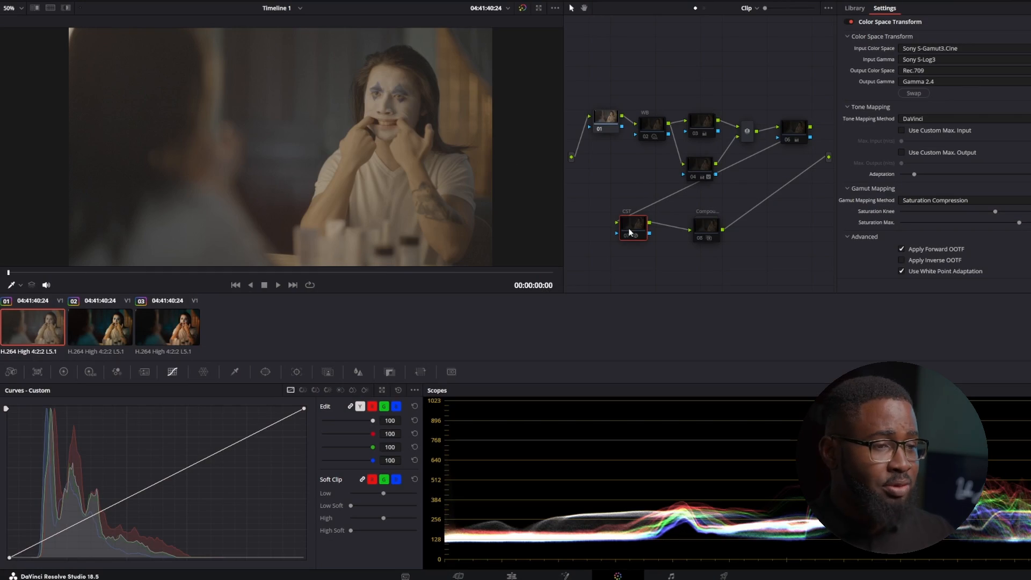
key("ctrl+d")
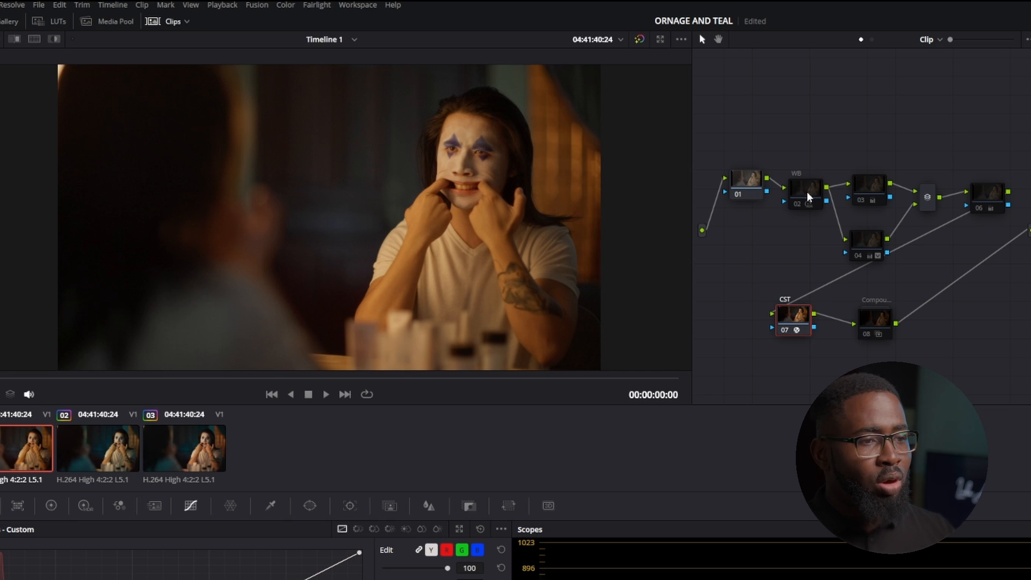
left_click_drag(809, 197, 804, 201)
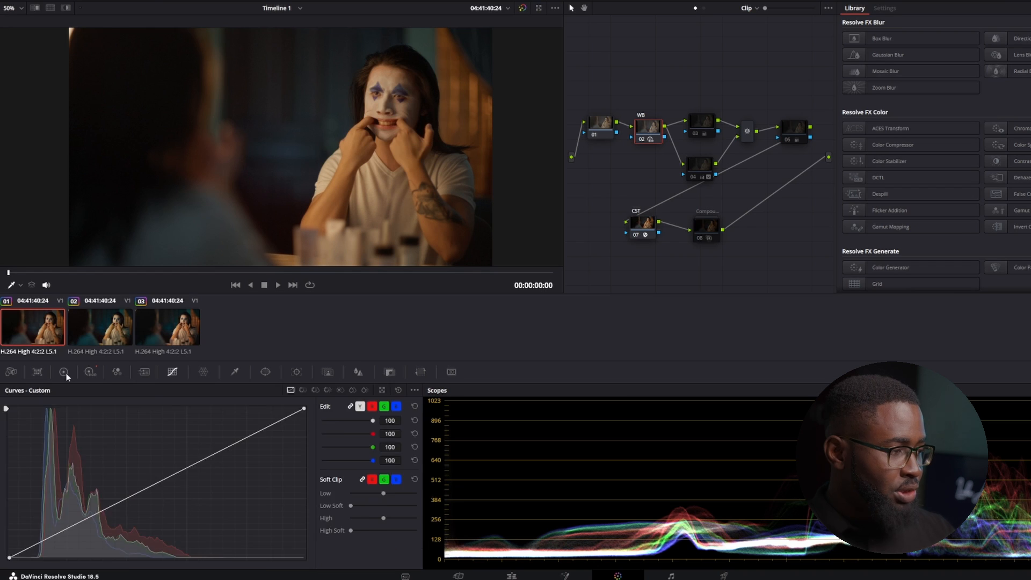
- Compare the temperature and tint controls of the Primaries and HDR color wheels on the WB node
left_click(64, 372)
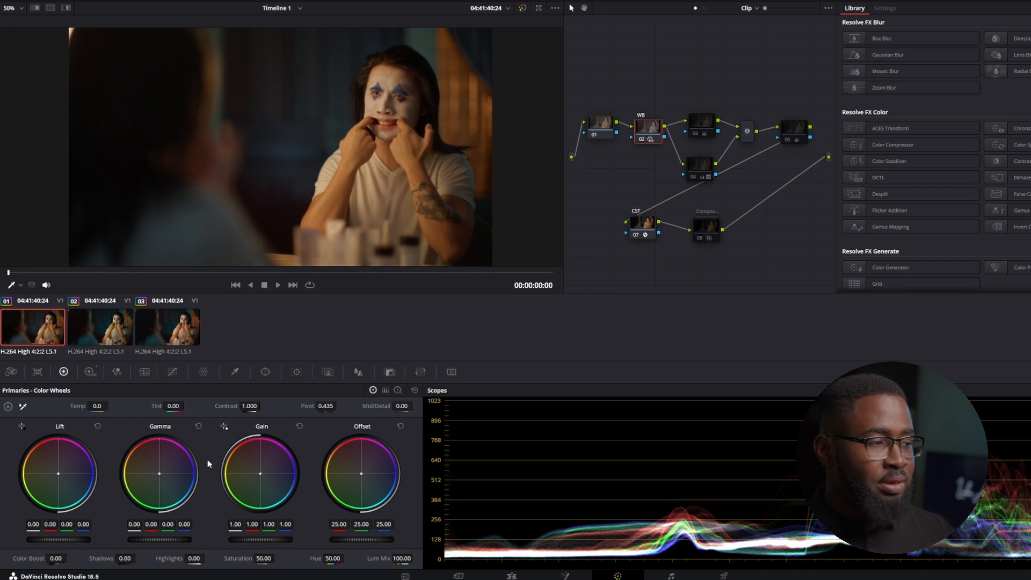
left_click(91, 372)
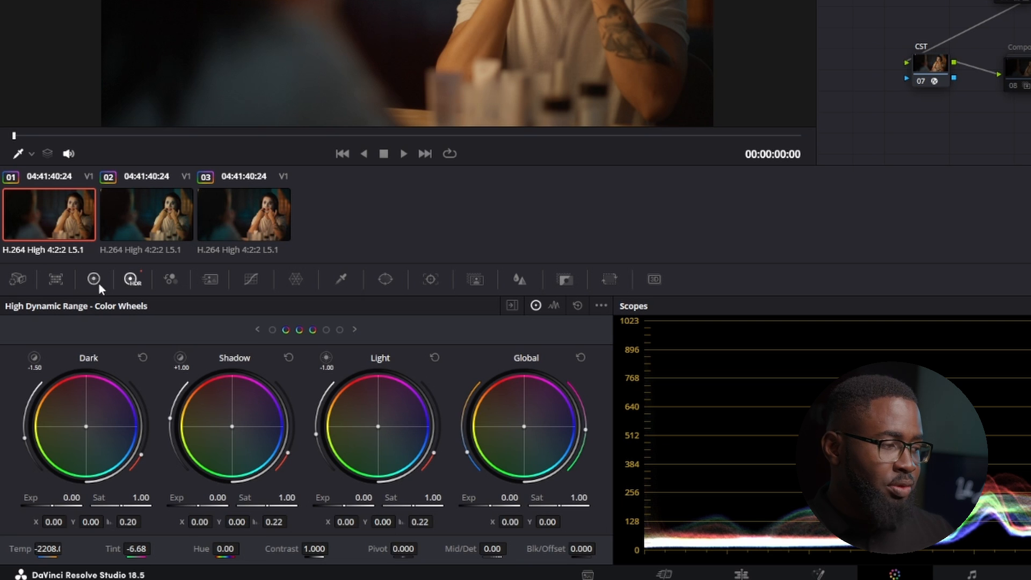
left_click(97, 282)
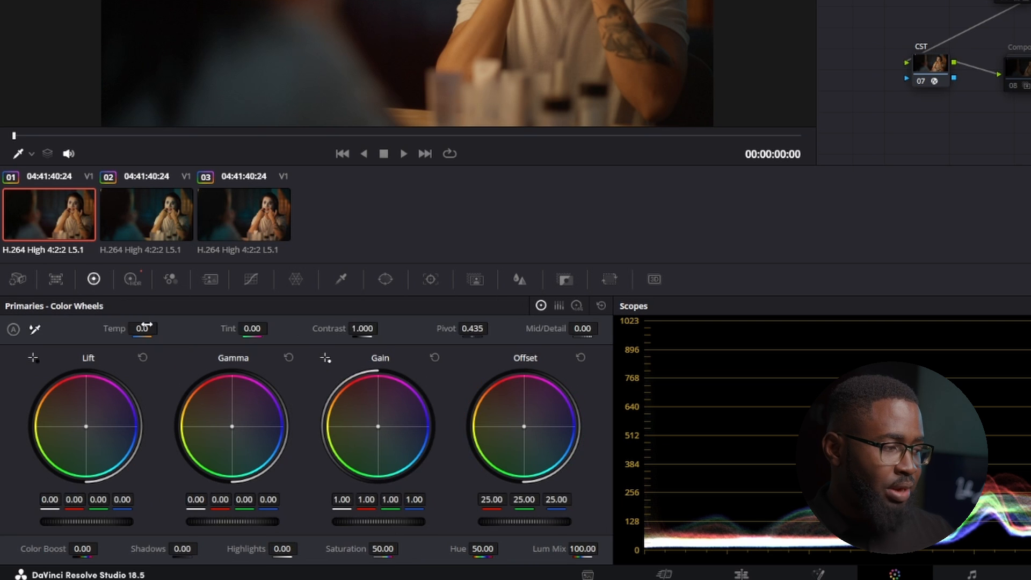
left_click(130, 284)
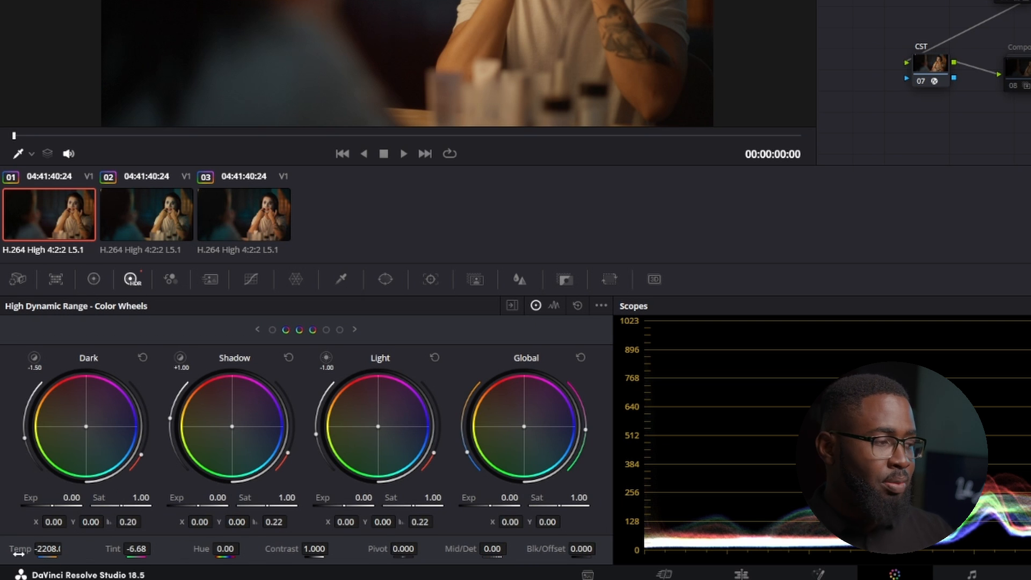
left_click(93, 279)
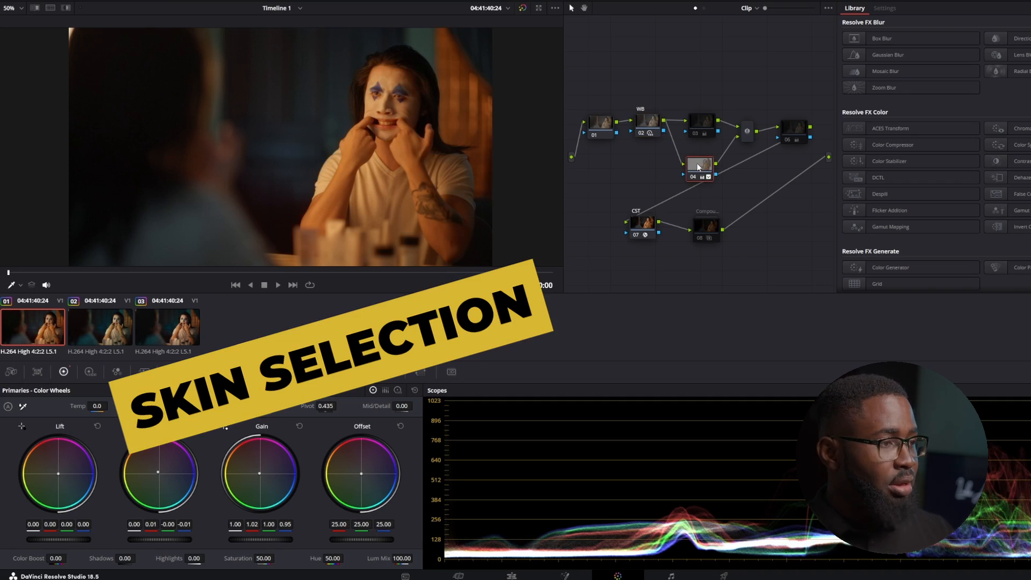
- Highlight node 04's skin selection and examine its HSL qualifier and how the matte looks without its power window
left_click(67, 9)
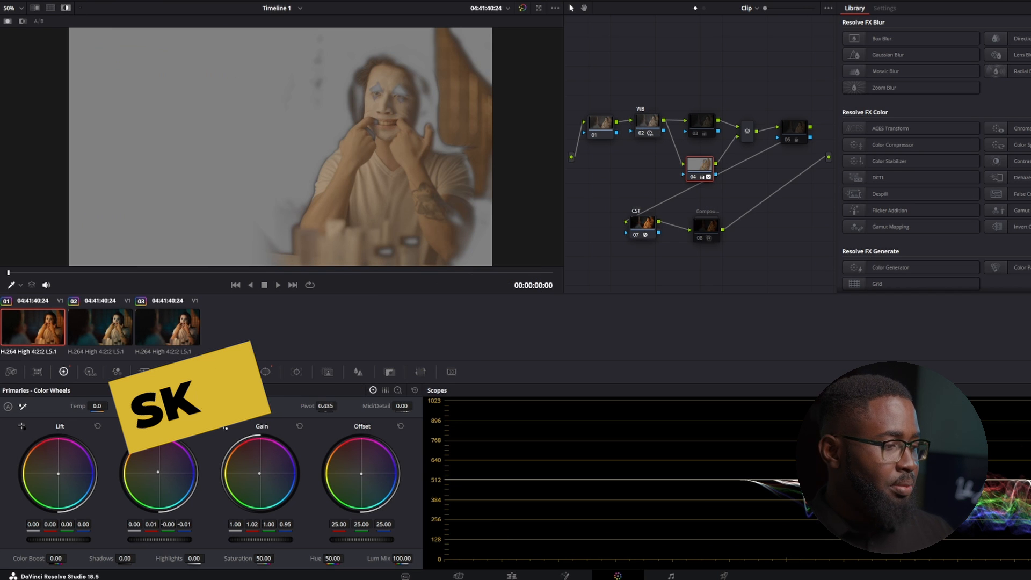
left_click(235, 372)
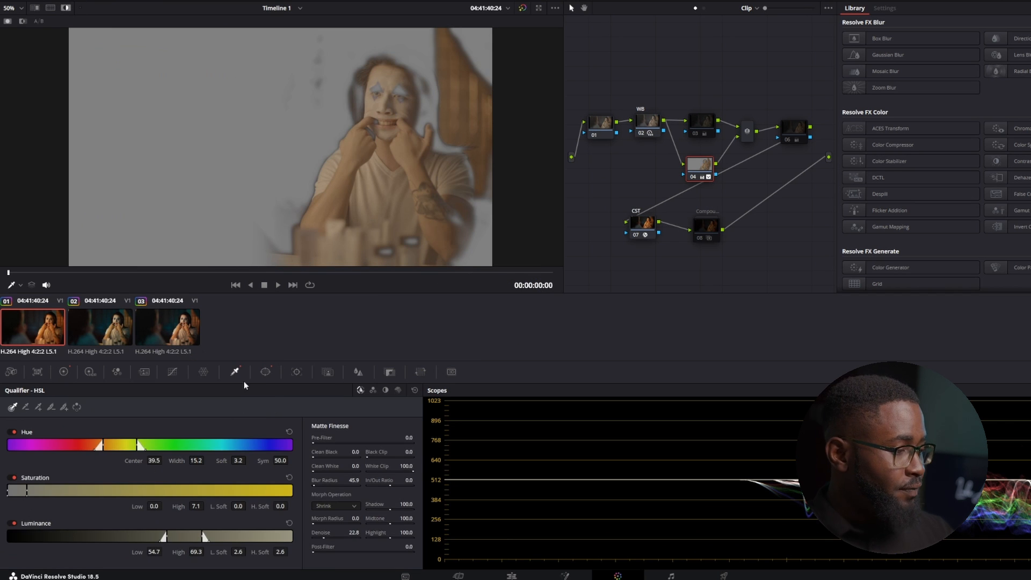
left_click(265, 371)
left_click(18, 453)
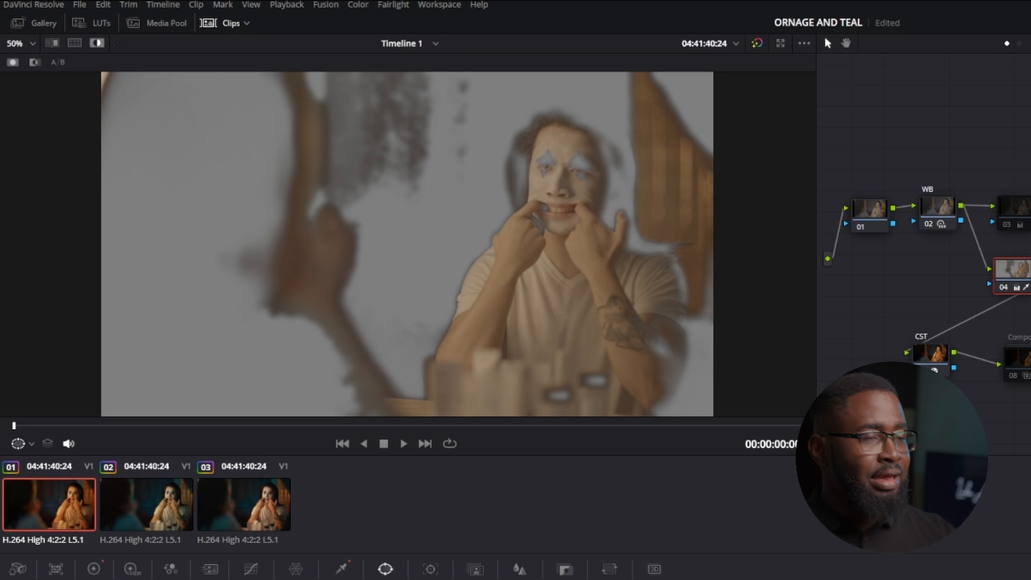
key("ctrl+s")
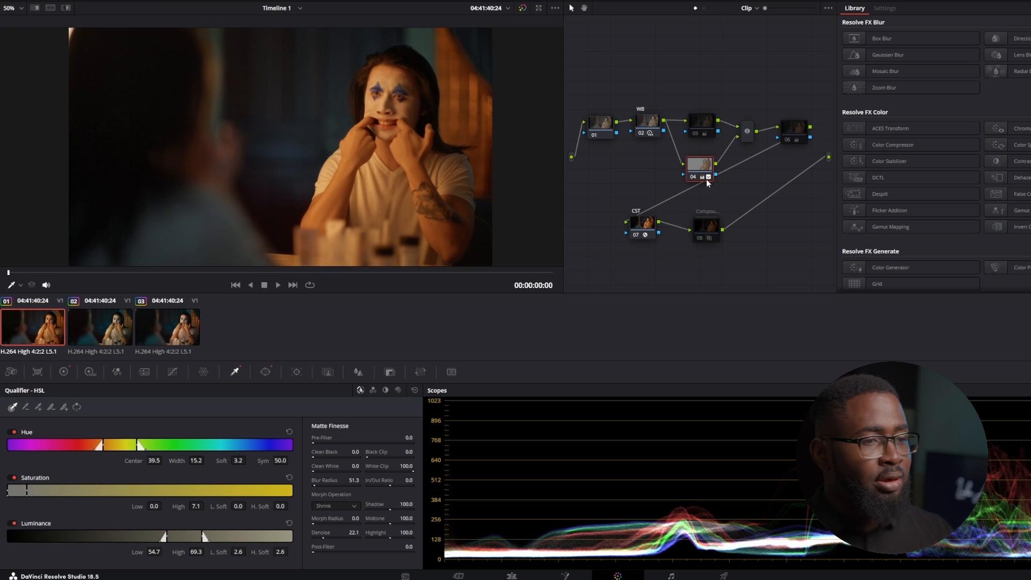
- Enable node 03 to bring in the teal grade alongside skin node 04
left_click_drag(706, 123, 700, 114)
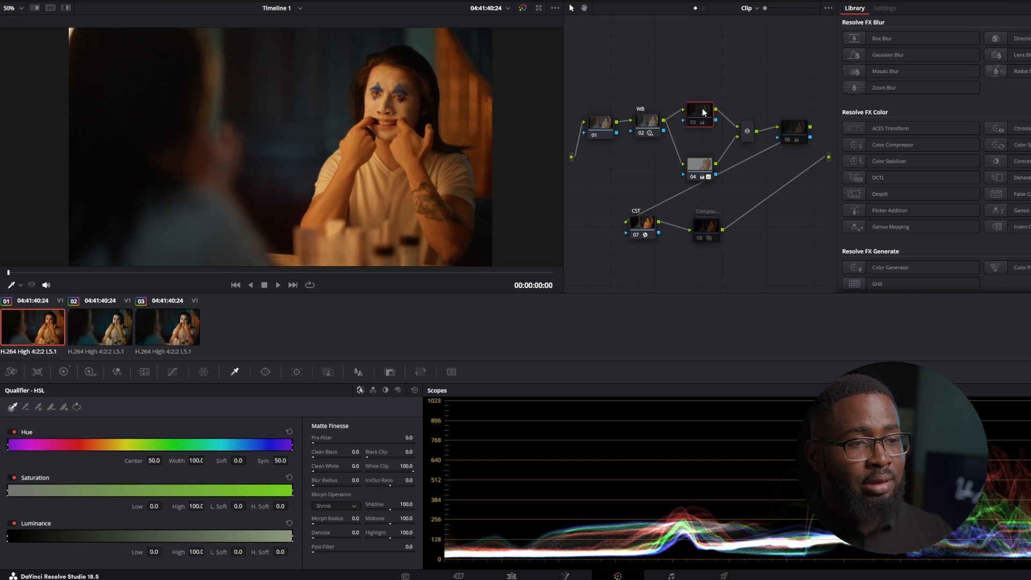
left_click_drag(699, 165, 700, 160)
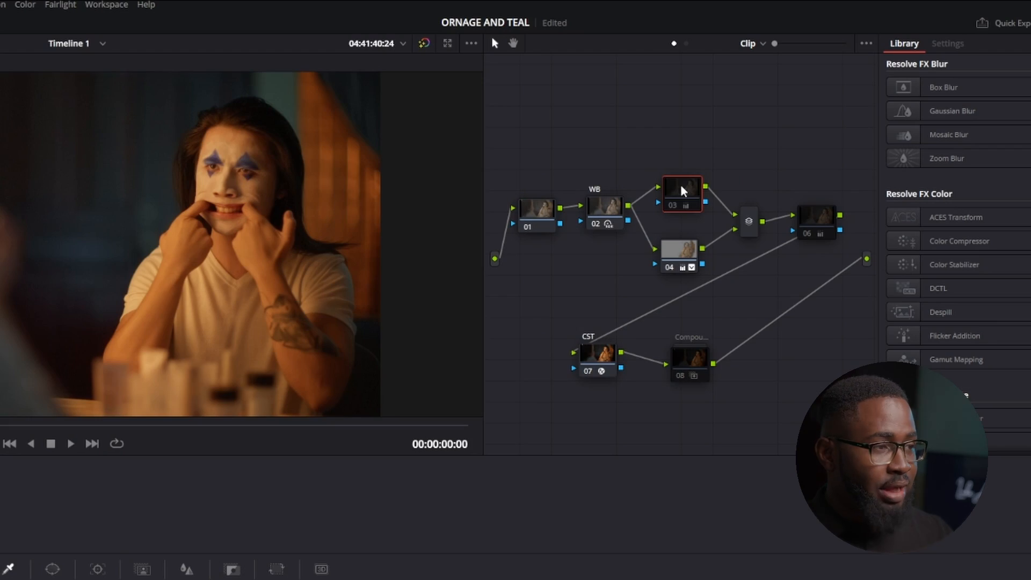
left_click(685, 188)
left_click_drag(683, 190, 680, 183)
left_click_drag(679, 260, 676, 260)
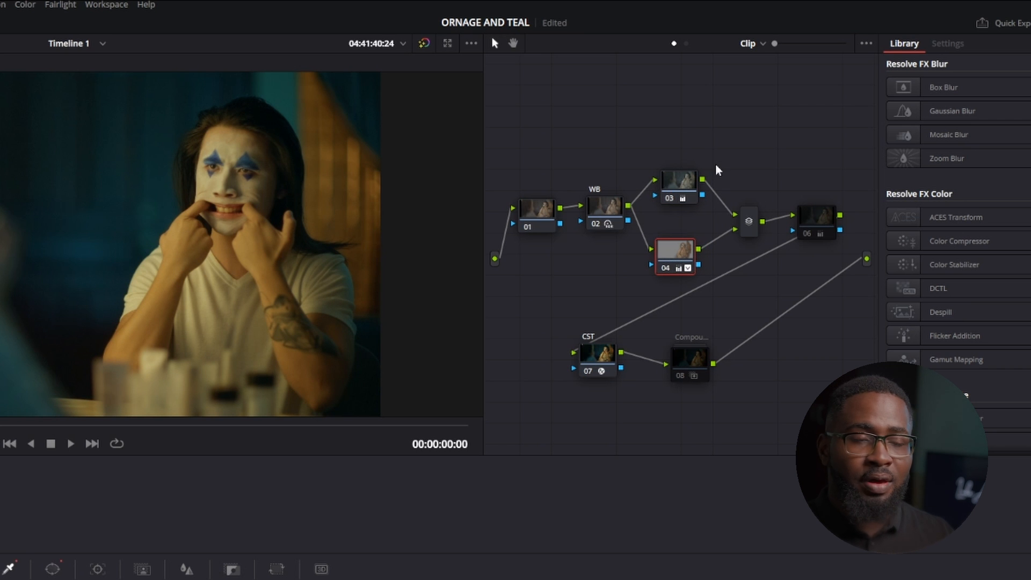
- Examine node 03's gamma and gain color wheel adjustments and toggle skin node 04 off and on for comparison
left_click_drag(687, 186, 679, 188)
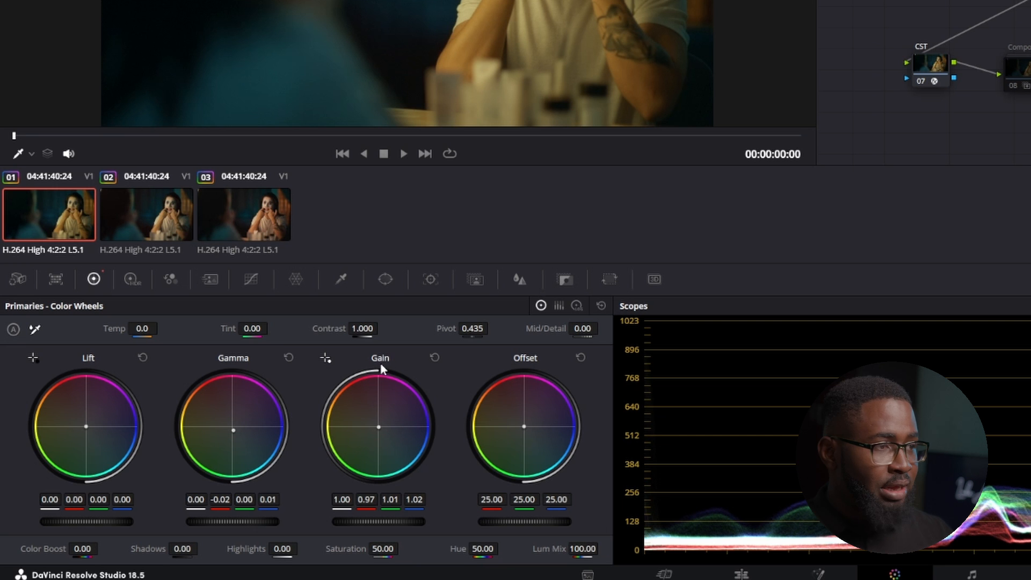
left_click(701, 153)
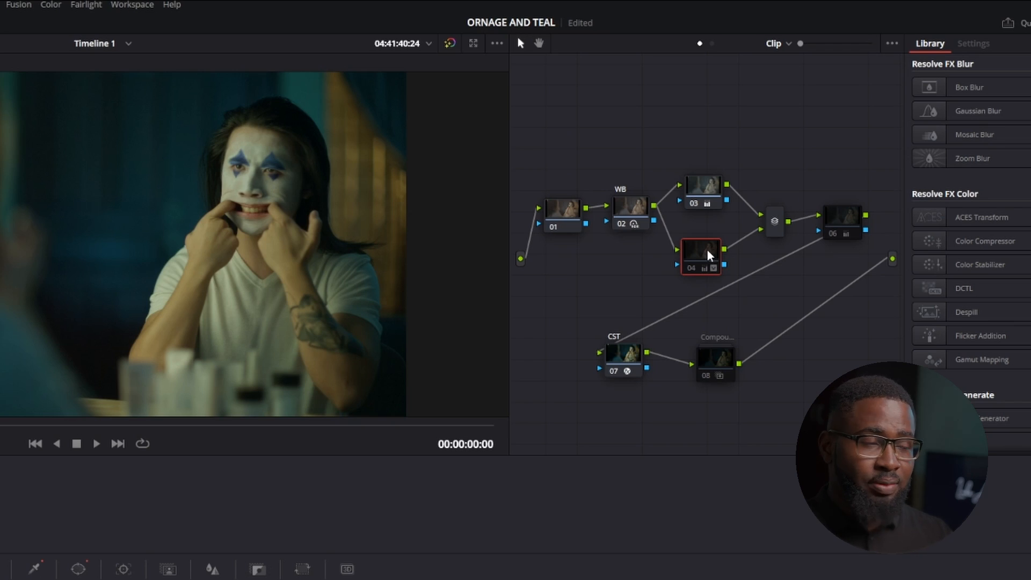
key("ctrl+d")
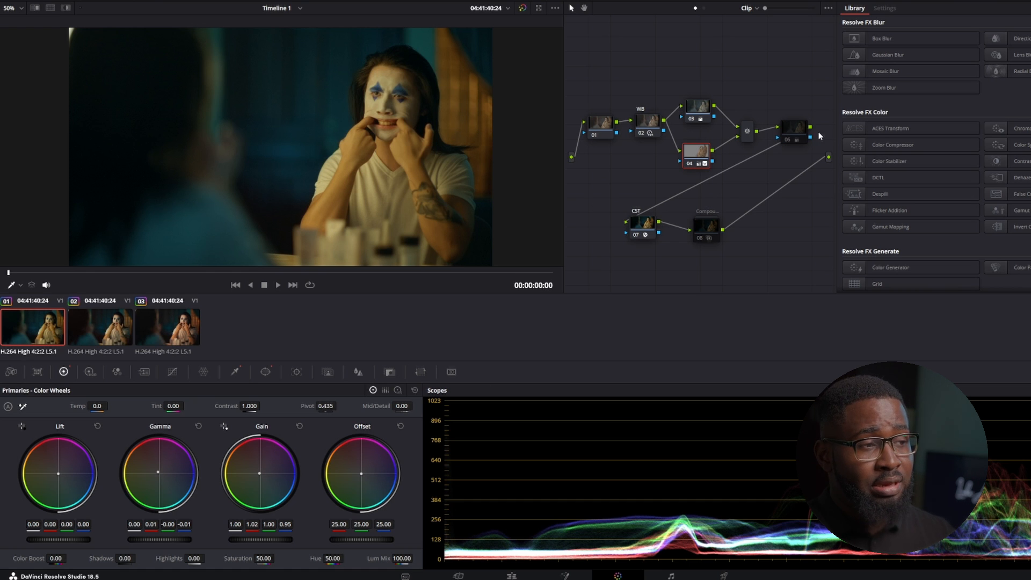
- Play back the graded clip and enable node 06 after the mixer, toggling it to compare the result
key("space")
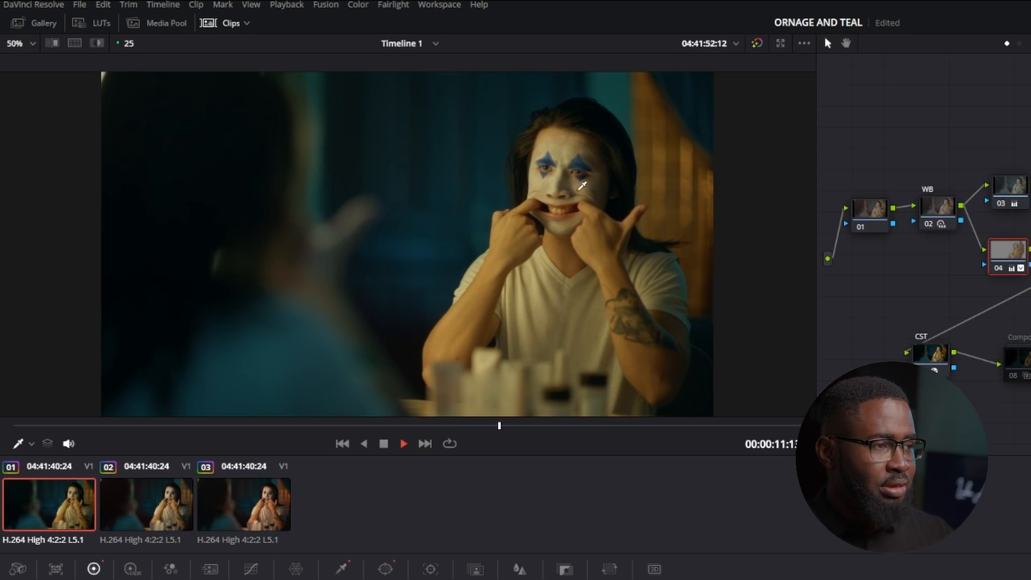
key("space")
left_click(955, 226)
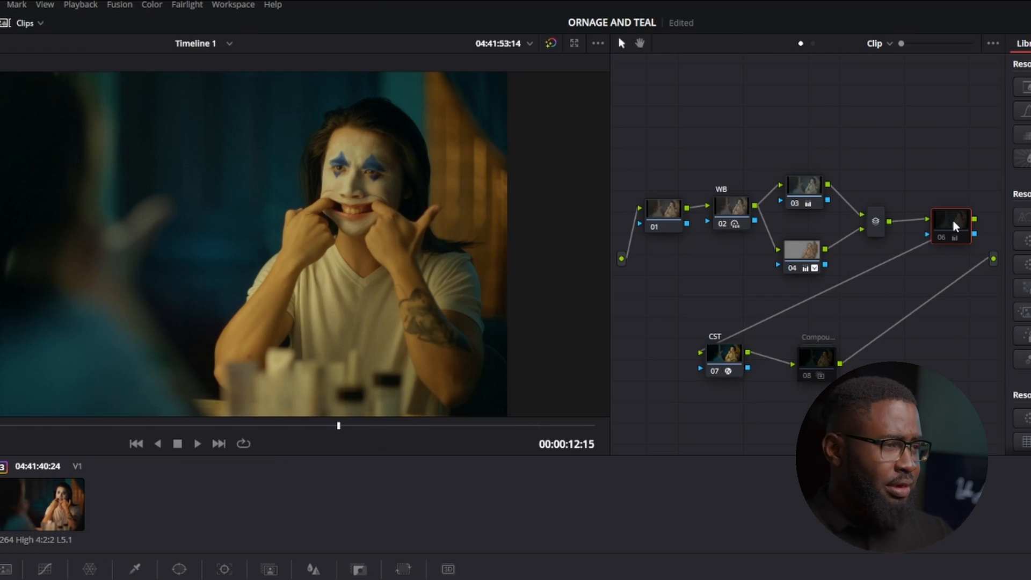
key("ctrl+d")
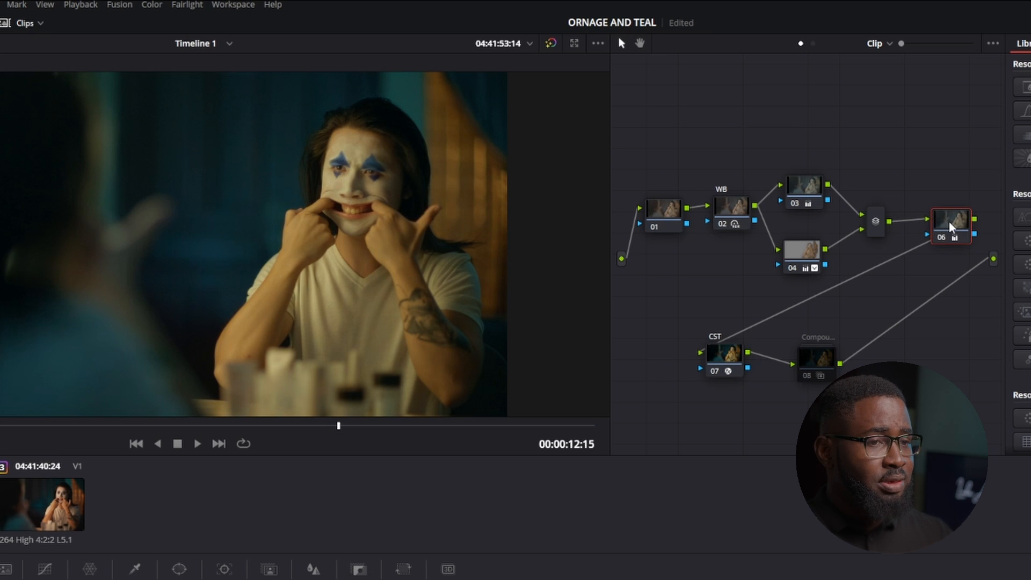
key("ctrl+d")
key("ctrl+d")
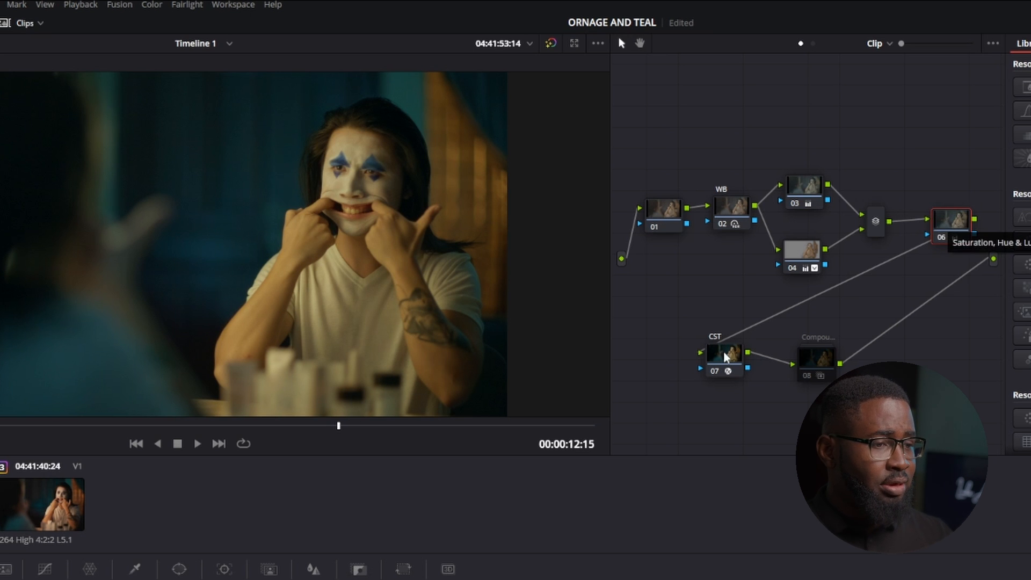
- Enable the compound node after the CST node and open it to show its inner nodes
left_click(816, 359)
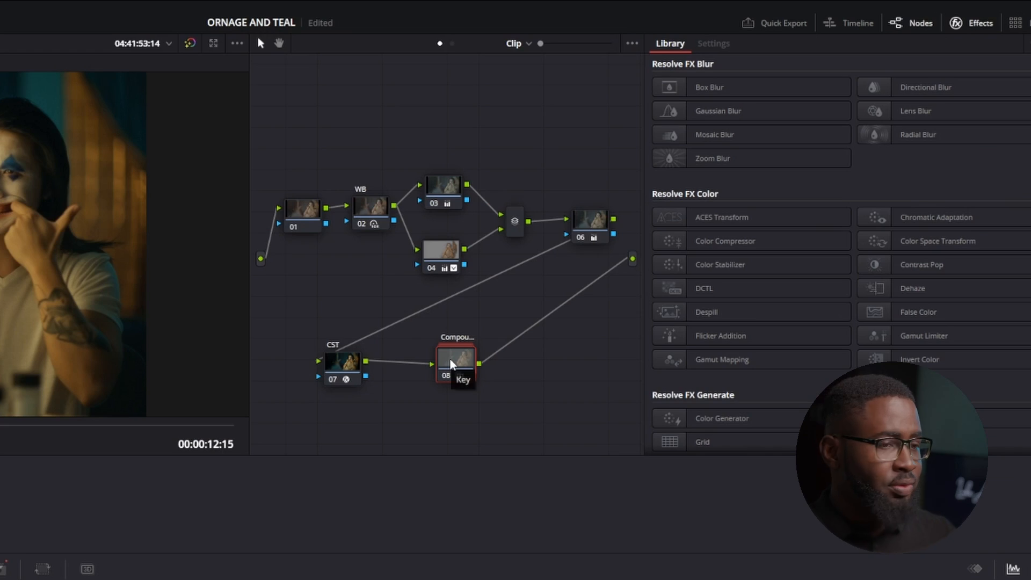
right_click(451, 364)
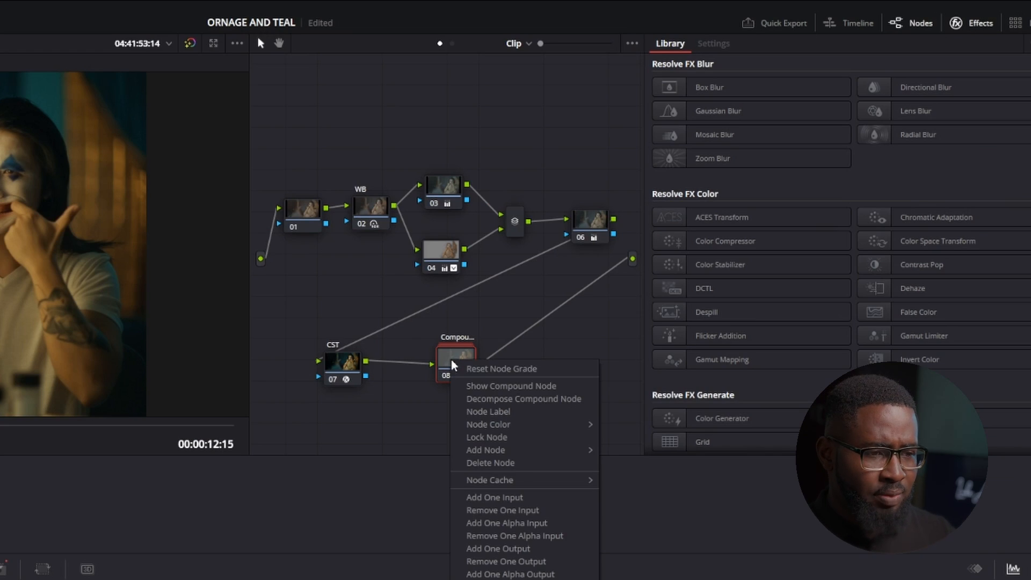
left_click(510, 386)
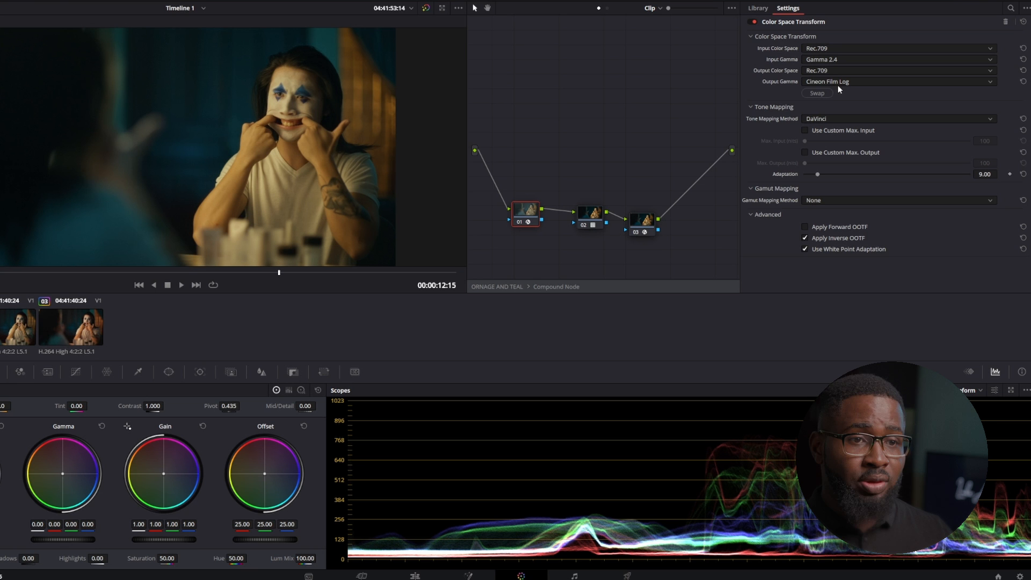
- Apply the Rec709 Kodak 2383 D55 film look LUT to node 02 inside the compound node
left_click(594, 216)
right_click(593, 217)
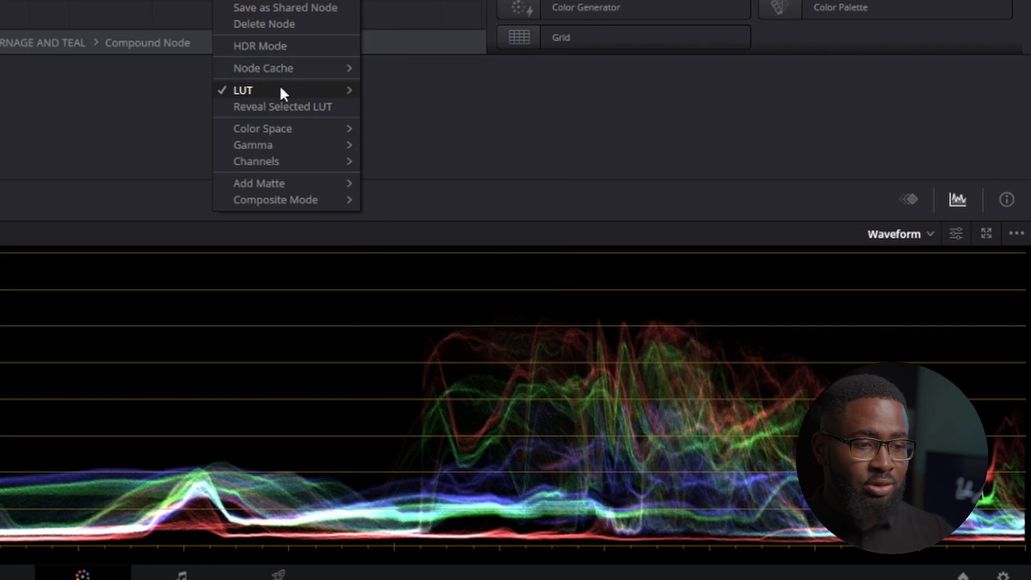
mouse_move(280, 84)
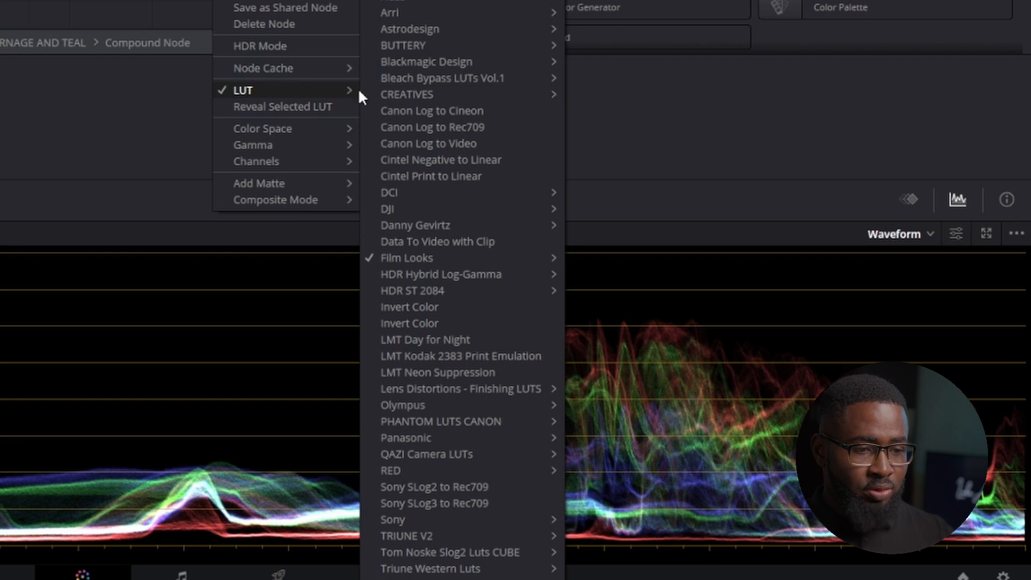
mouse_move(398, 256)
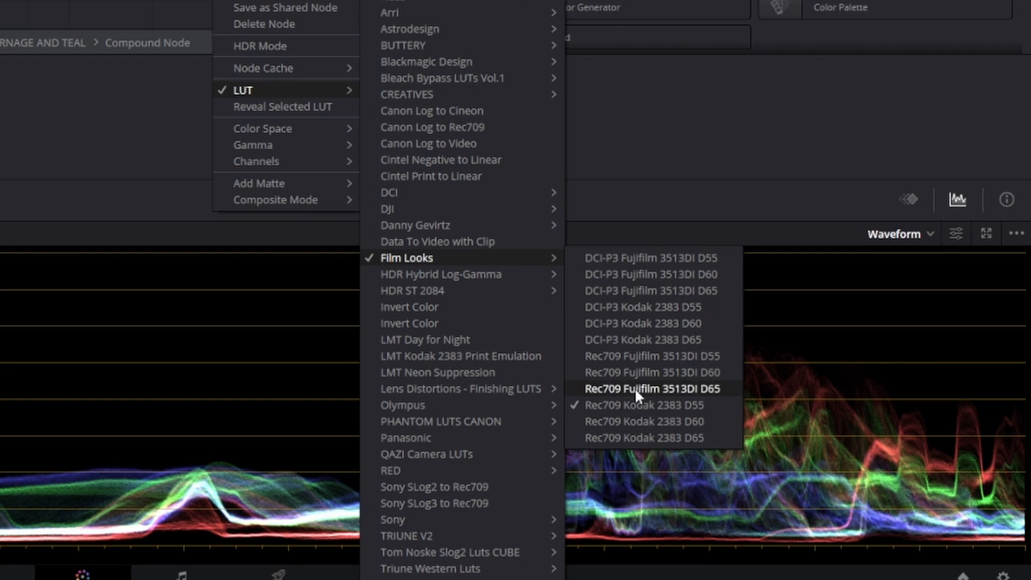
left_click(684, 406)
left_click_drag(291, 448, 315, 419)
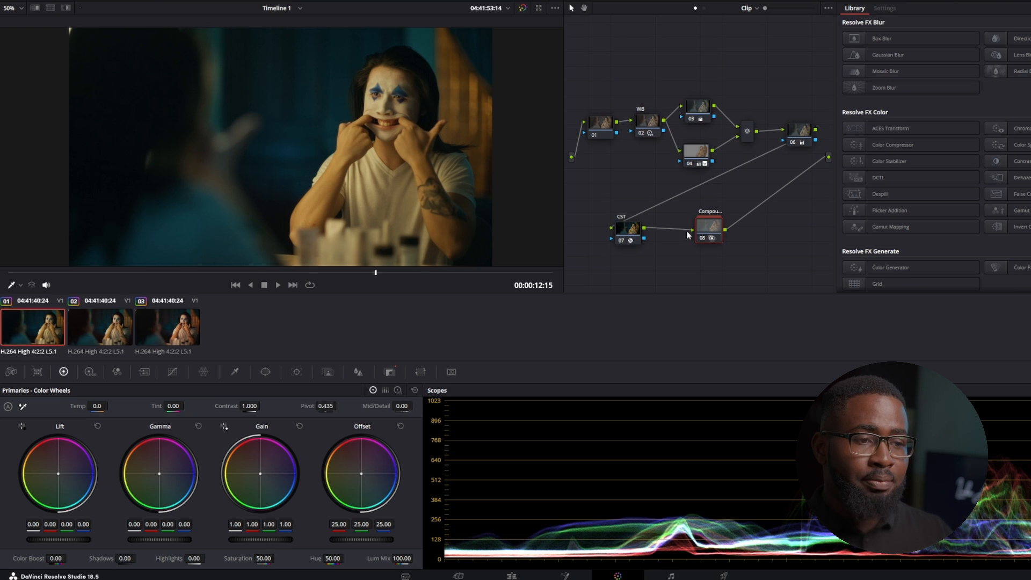
- Raise the compound node's key output gain to 0.947 and readjust it to tune the film look's strength
left_click(389, 372)
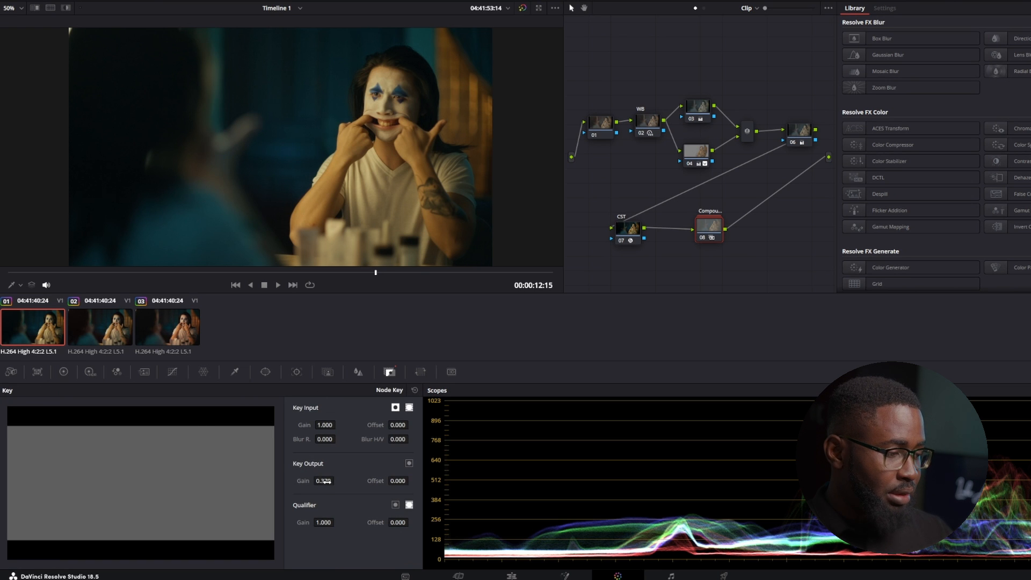
left_click_drag(337, 479, 337, 480)
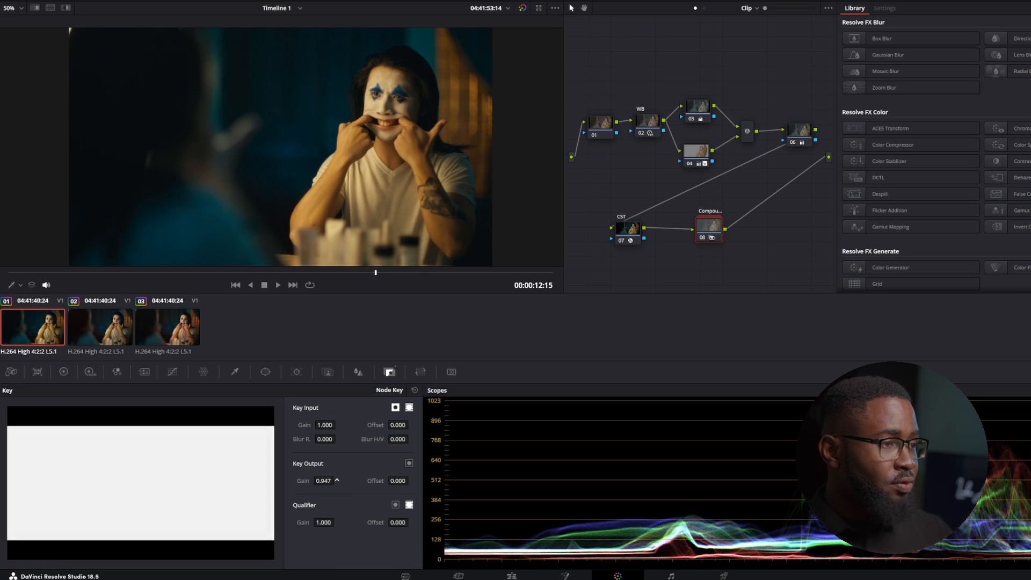
left_click_drag(337, 479, 338, 480)
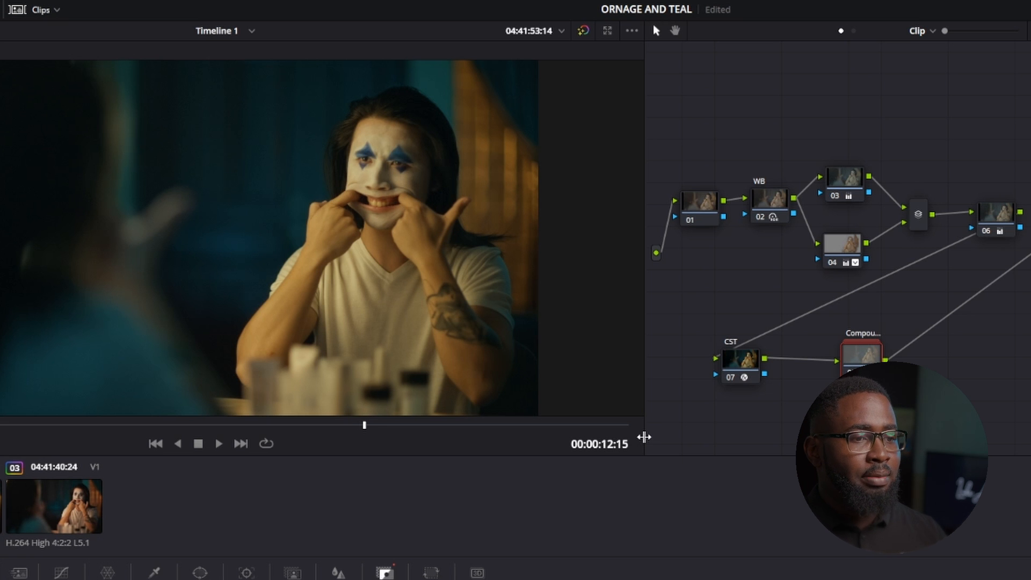
- Disable node 03 and highlight the skin selection of node 04 in the viewer
left_click(850, 177)
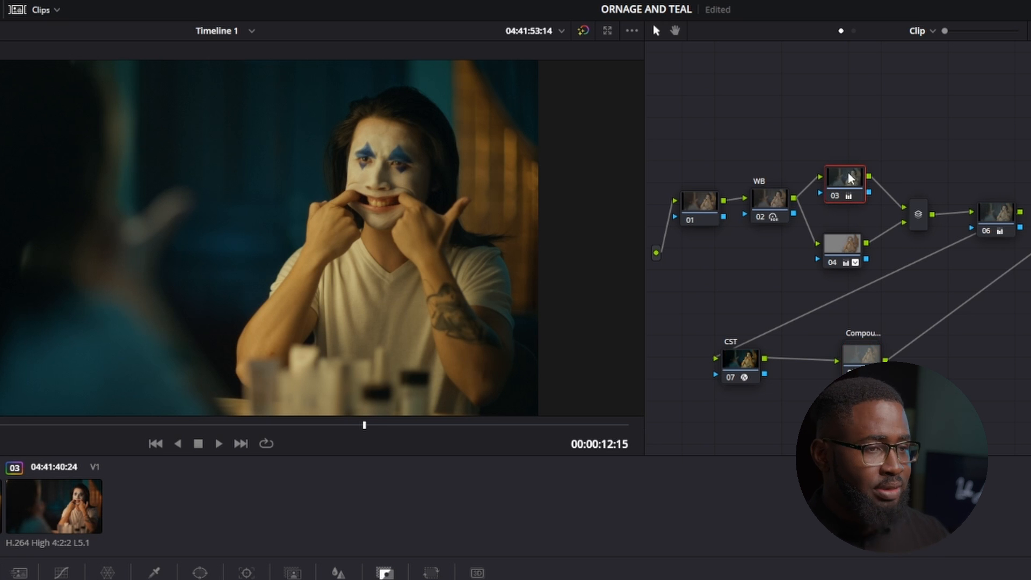
left_click(849, 252)
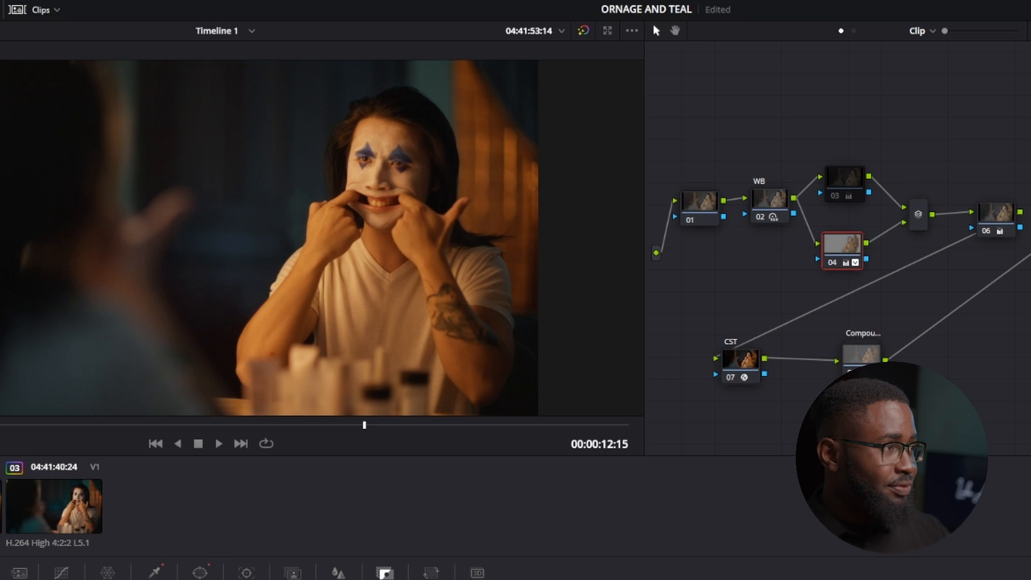
key("shift+h")
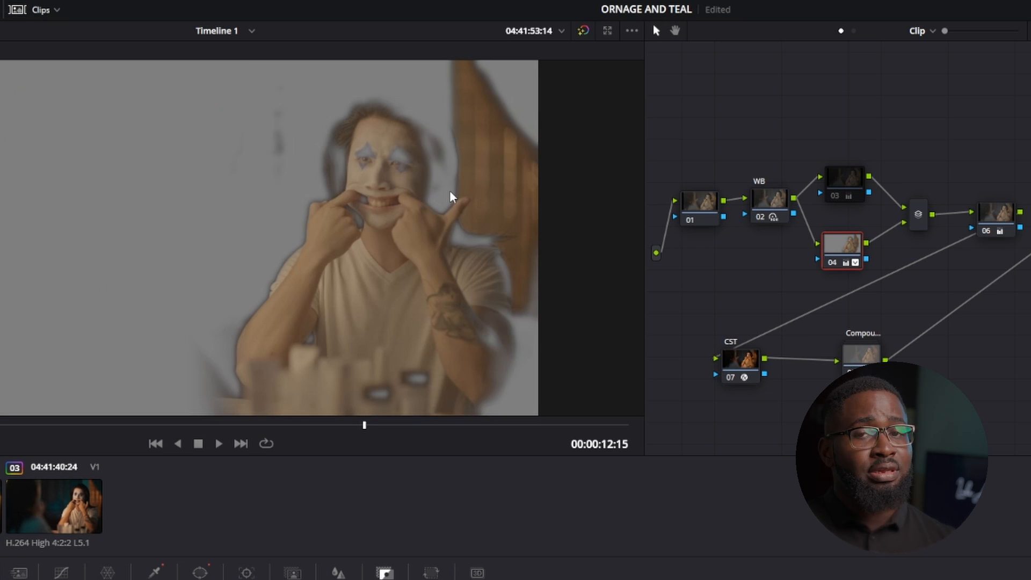
- Inspect the circular power window that limits node 04's skin selection
key("ctrl+s")
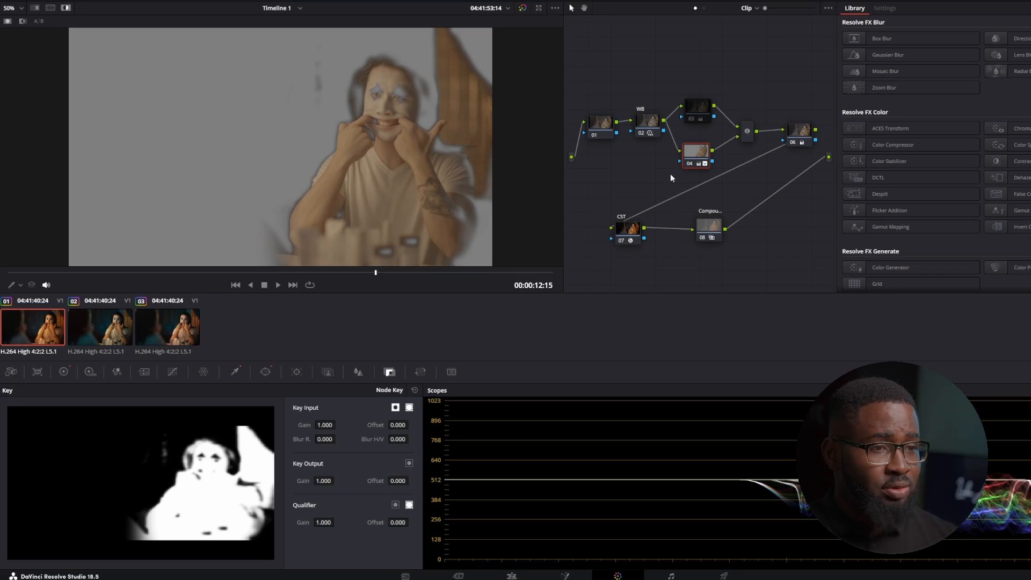
left_click(266, 372)
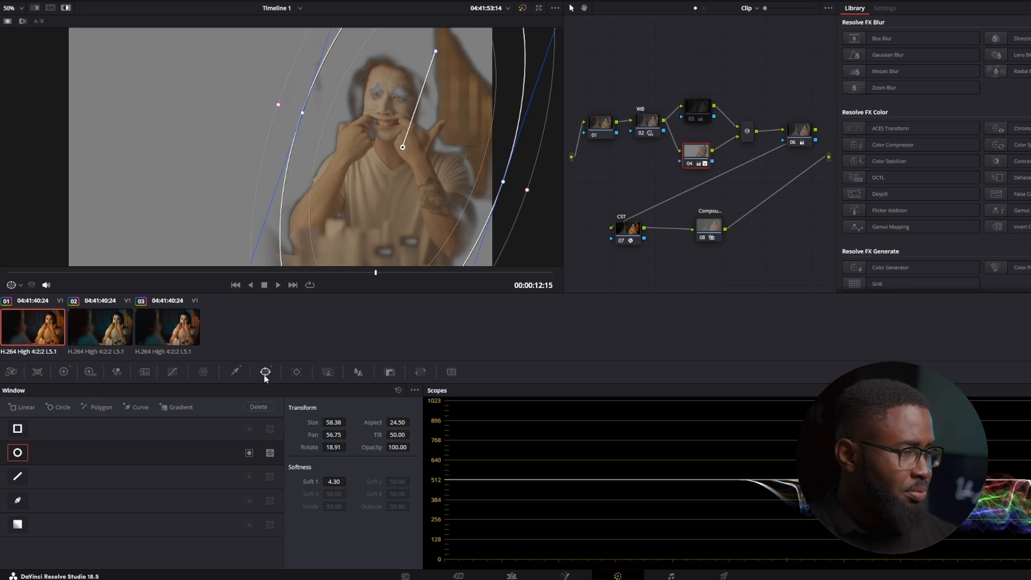
left_click(18, 454)
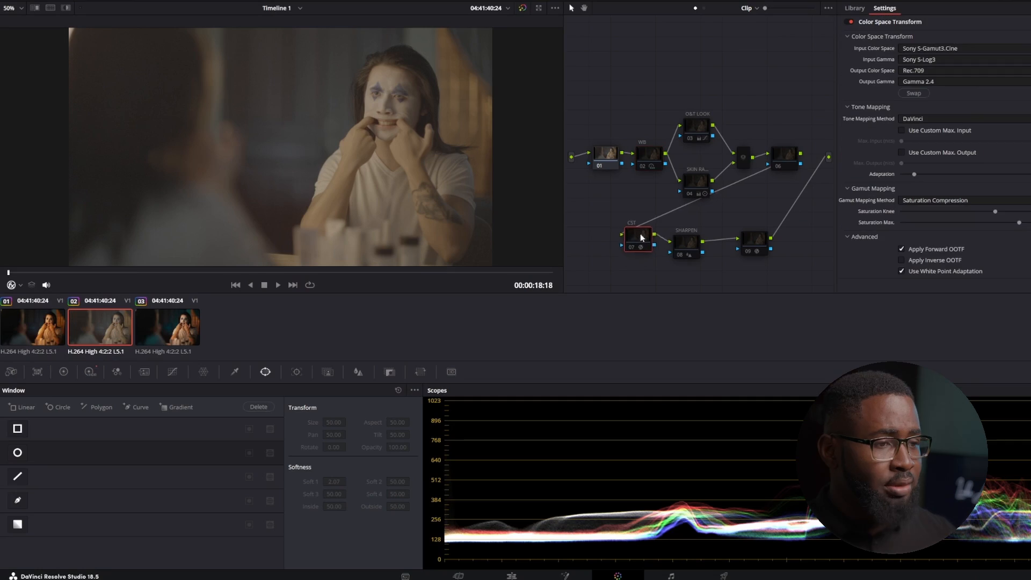
- Enable the CST node and the WB node on the second clip
left_click_drag(641, 238, 633, 232)
key("ctrl+d")
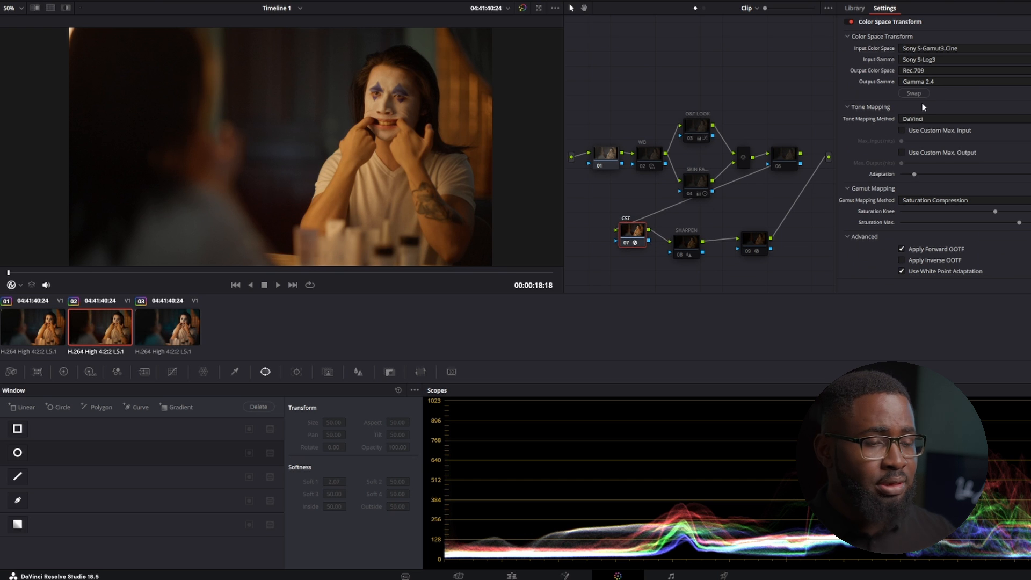
left_click(646, 152)
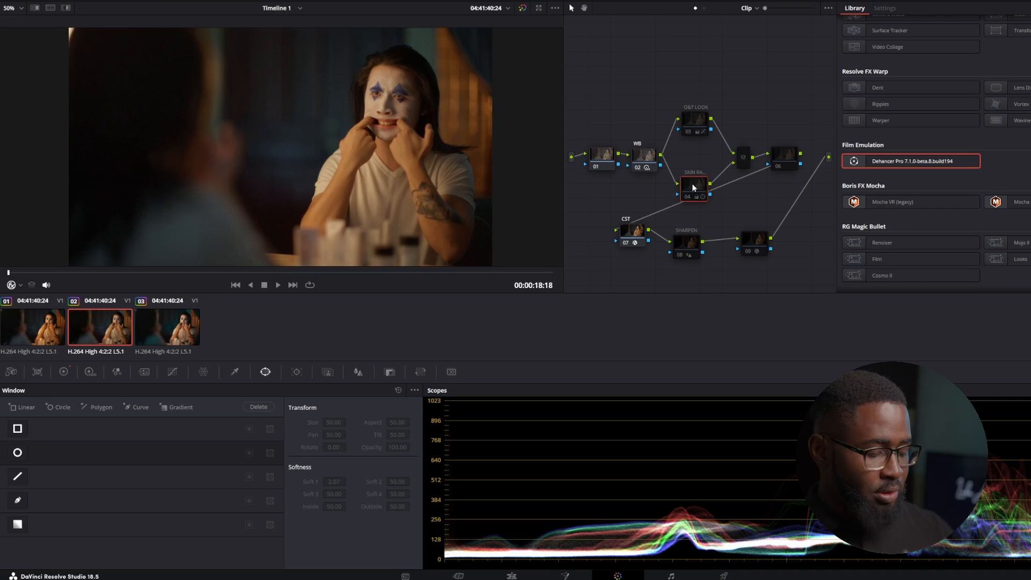
- Enable the O&T LOOK node and nudge it within the node graph
left_click(698, 118)
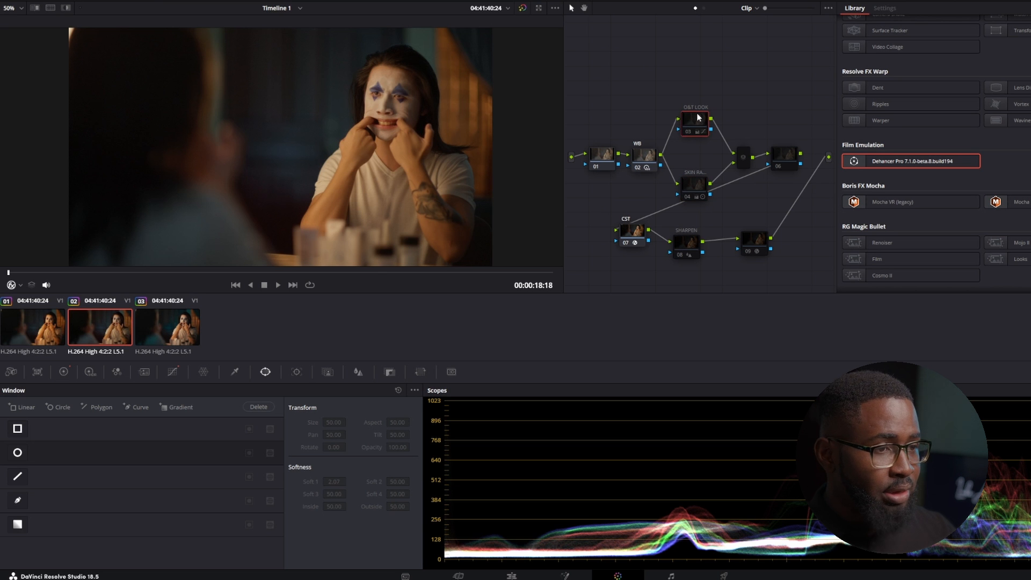
key("ctrl+d")
left_click_drag(698, 124, 697, 132)
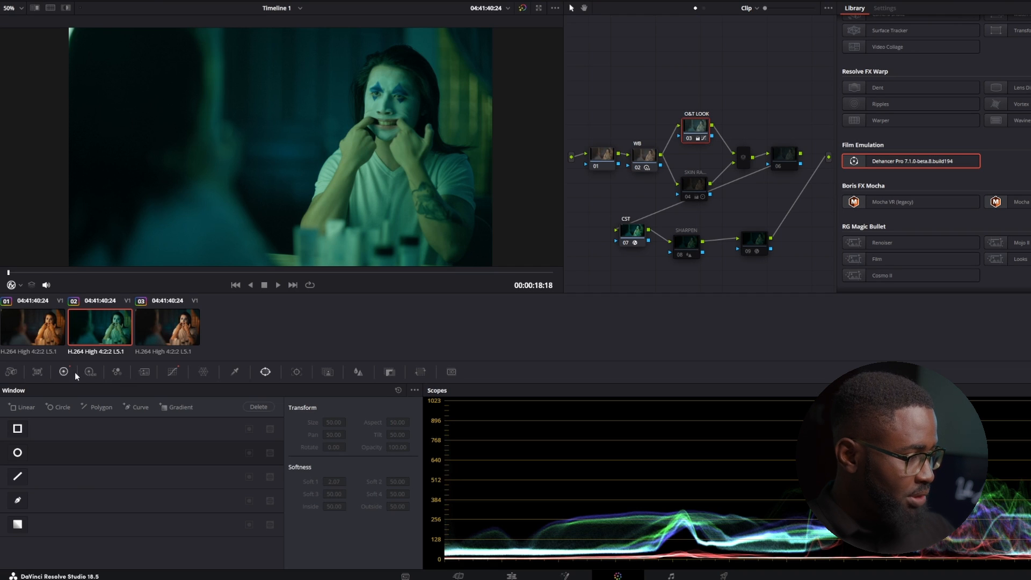
- Examine the O&T LOOK node's lift, gamma and gain wheels and its Lum Vs Sat curve
left_click(65, 372)
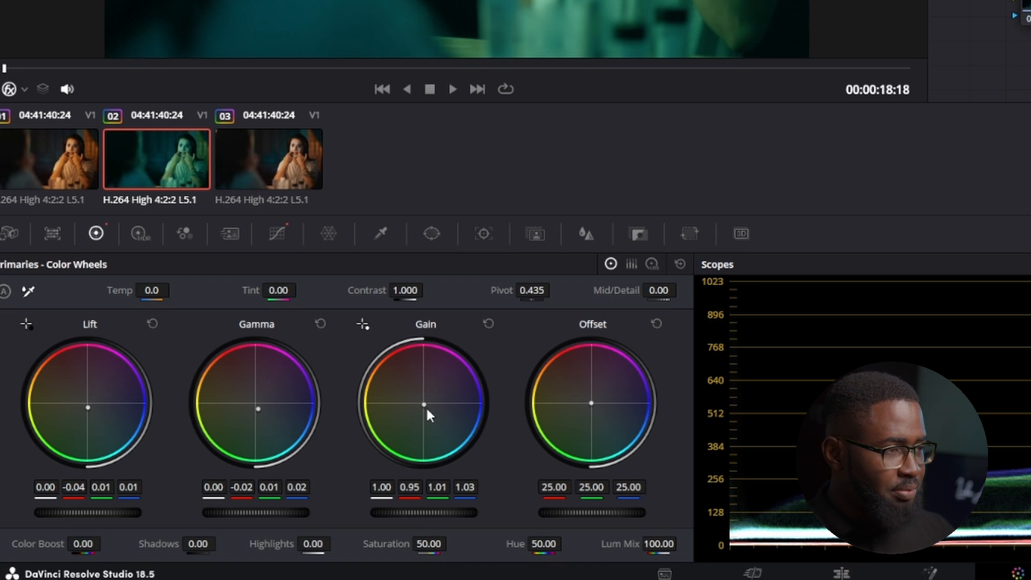
left_click(274, 232)
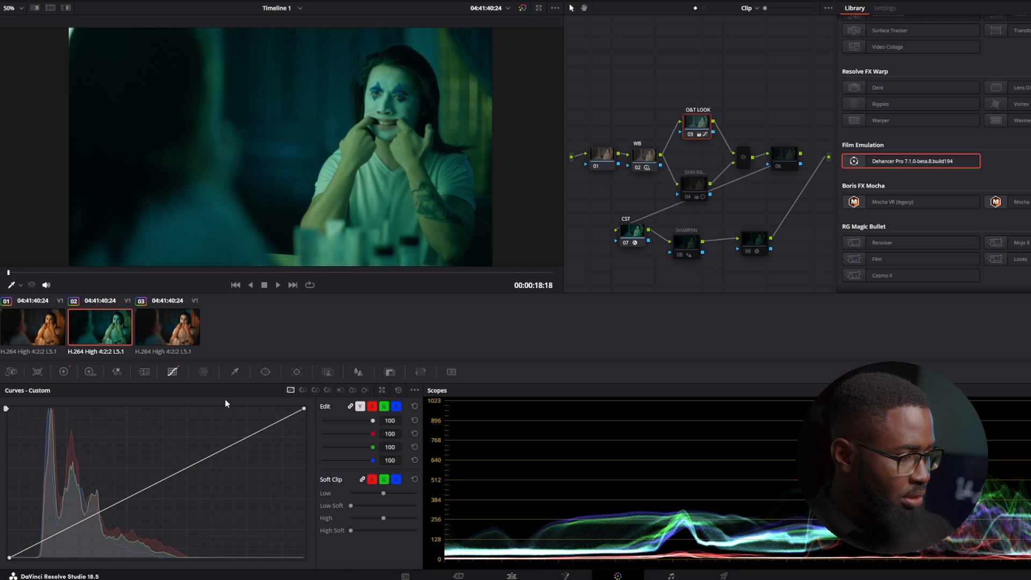
left_click(316, 389)
left_click(340, 389)
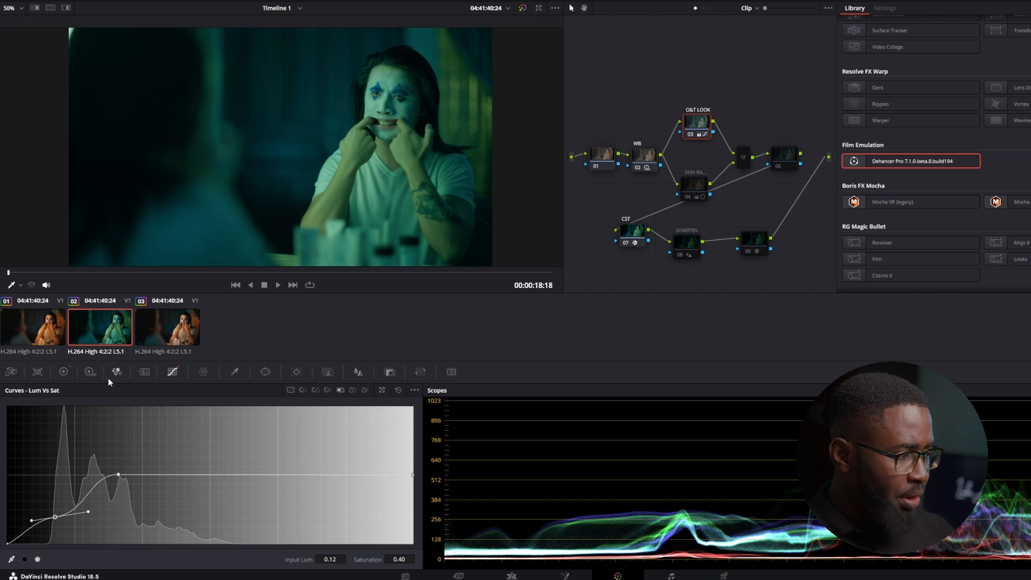
left_click(64, 372)
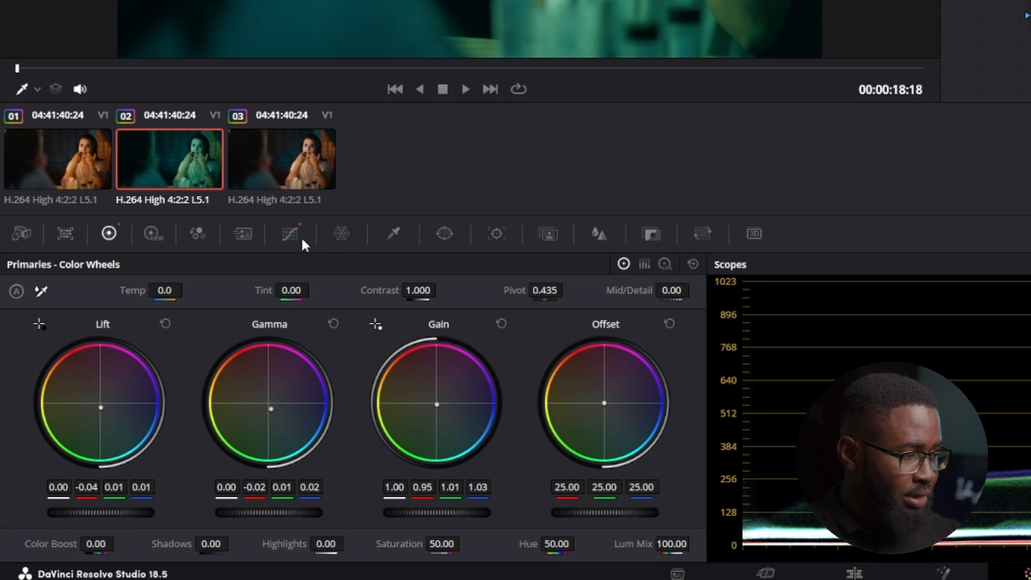
left_click(301, 241)
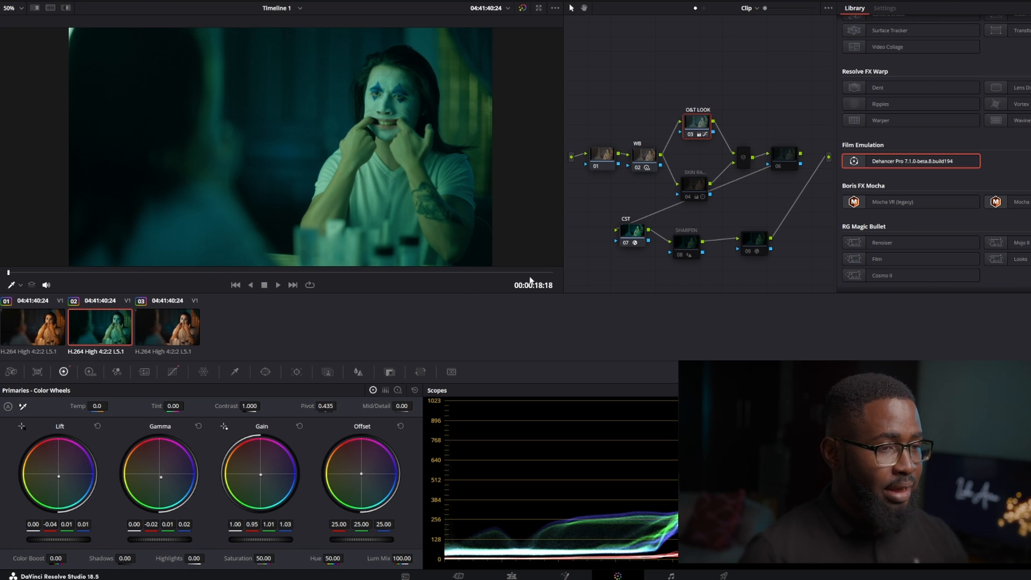
- Enable the skin node parallel to O&T LOOK, and check its HSL qualifier and primary color wheels
left_click(697, 185)
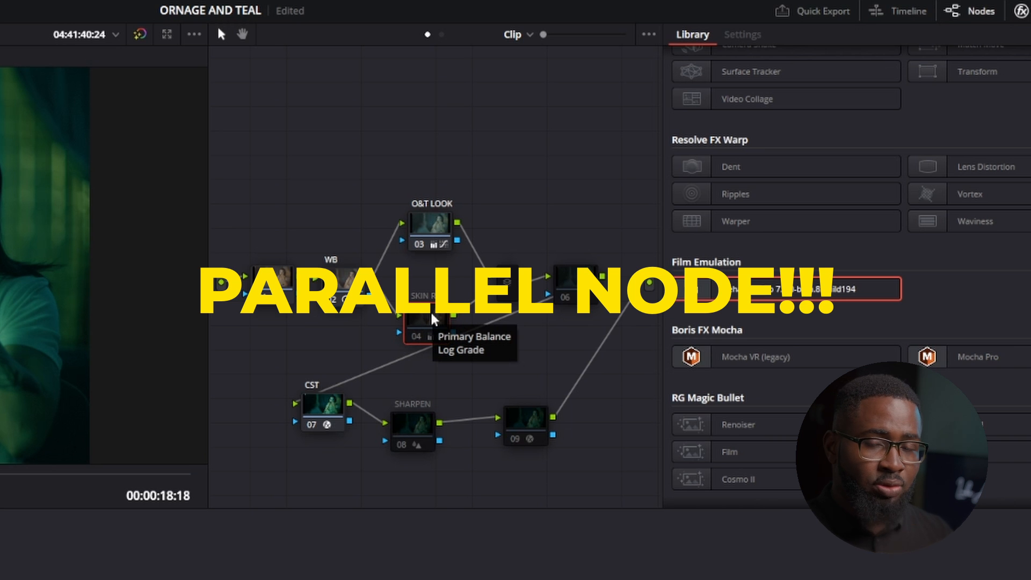
left_click(432, 225)
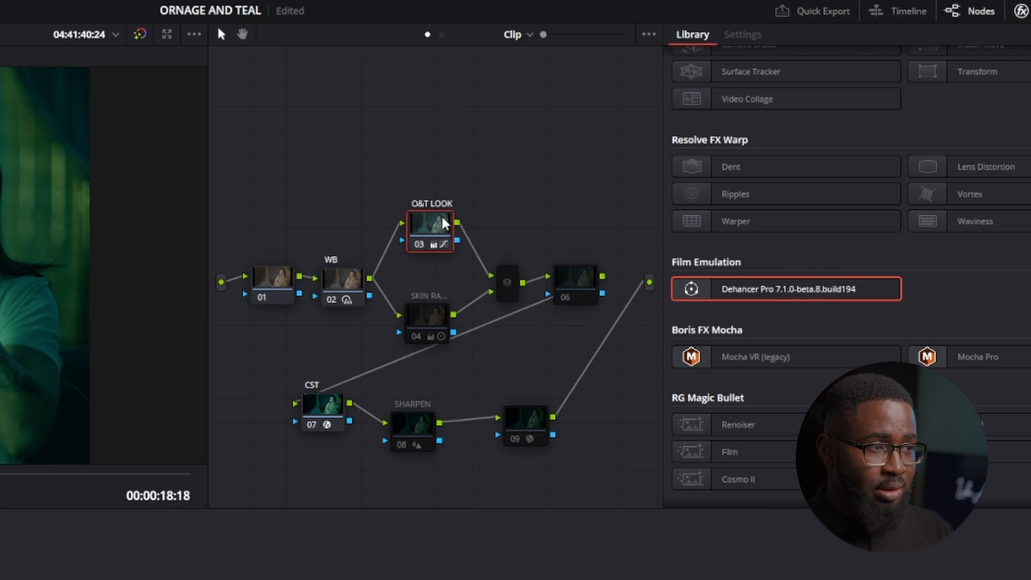
left_click(436, 329)
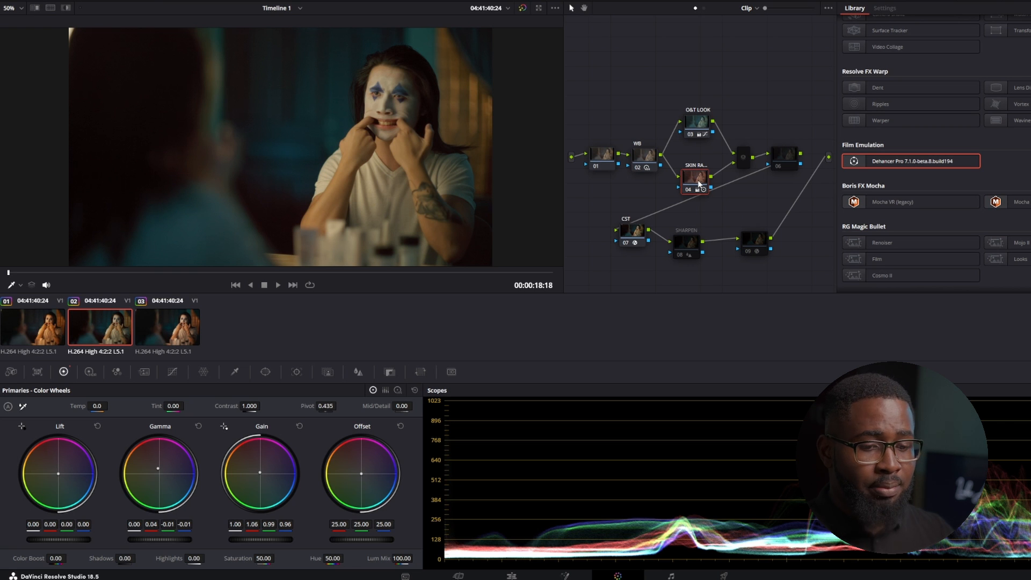
left_click(203, 373)
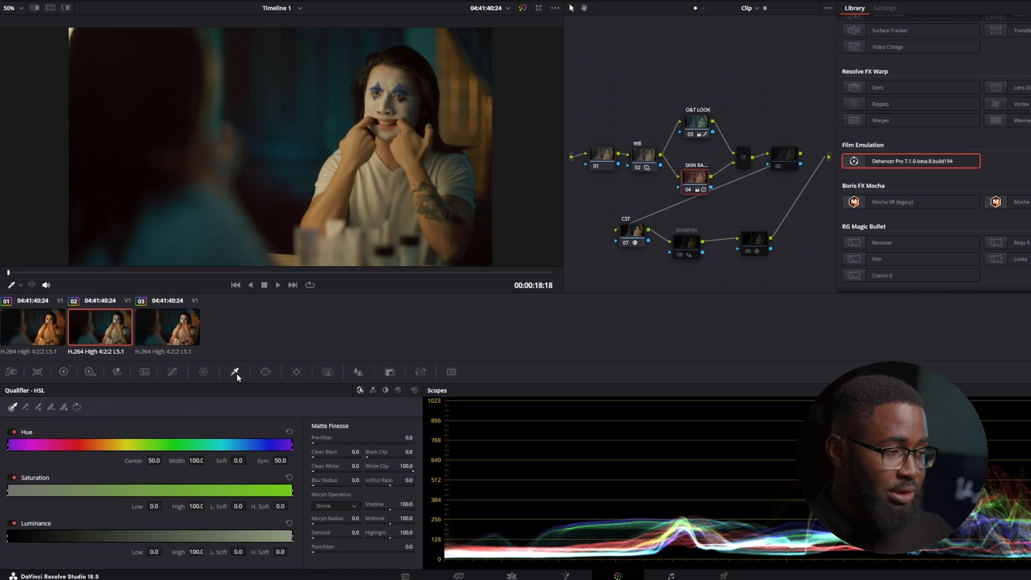
left_click(63, 371)
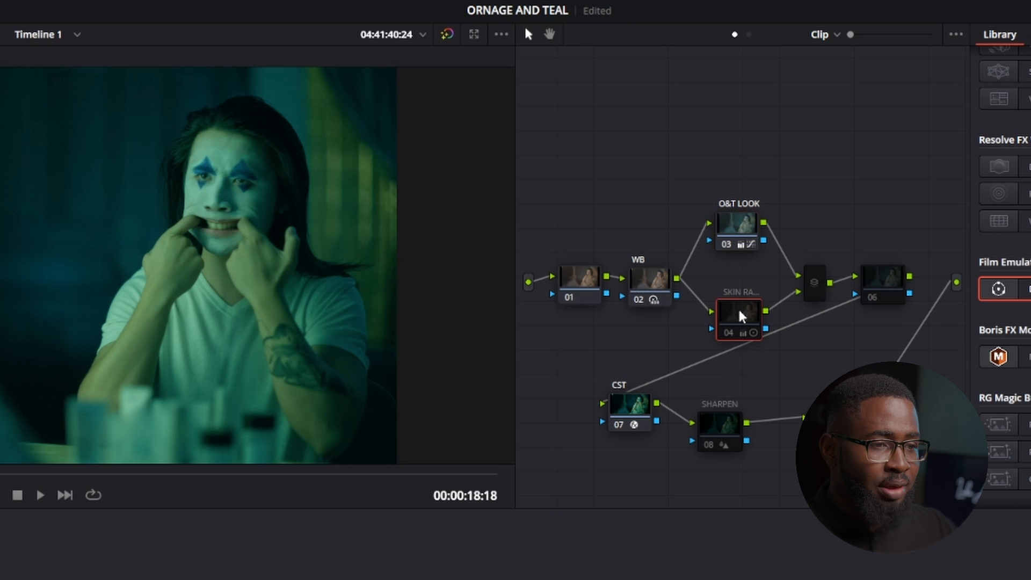
- Toggle the skin node off and on to compare the image with and without its skin correction
key("ctrl+d")
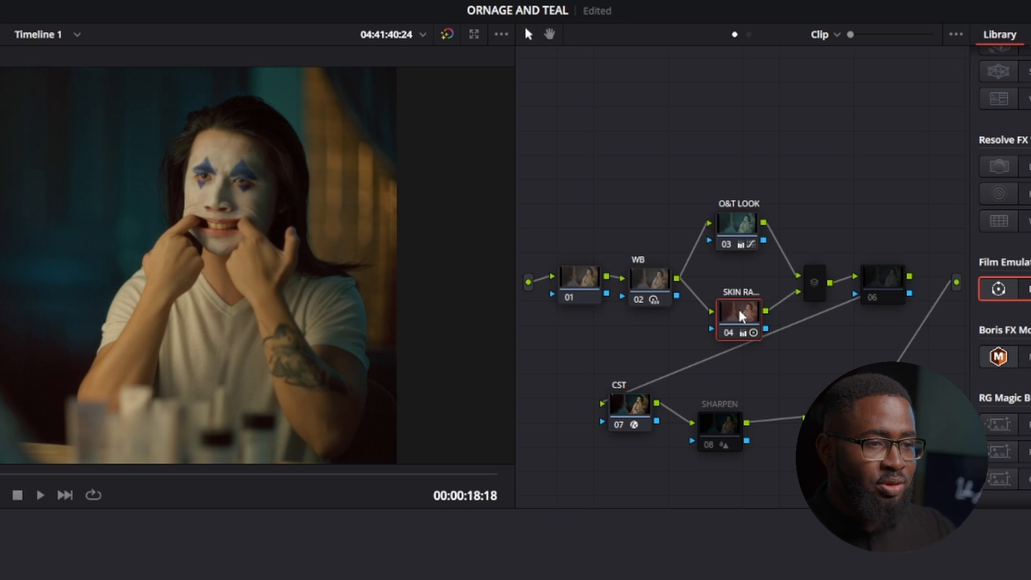
left_click_drag(741, 315, 734, 318)
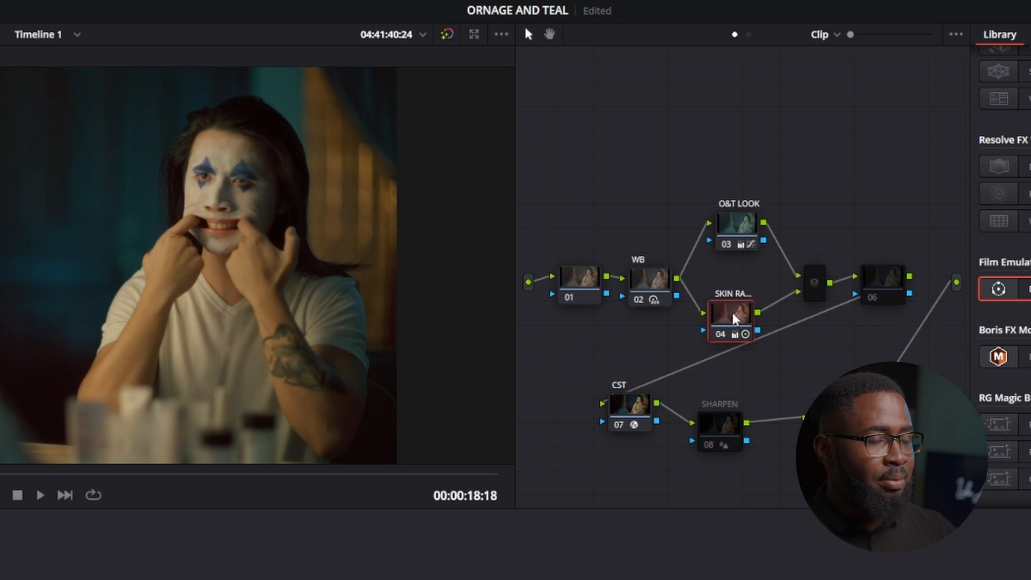
left_click(744, 217)
left_click(730, 319)
key("ctrl+d")
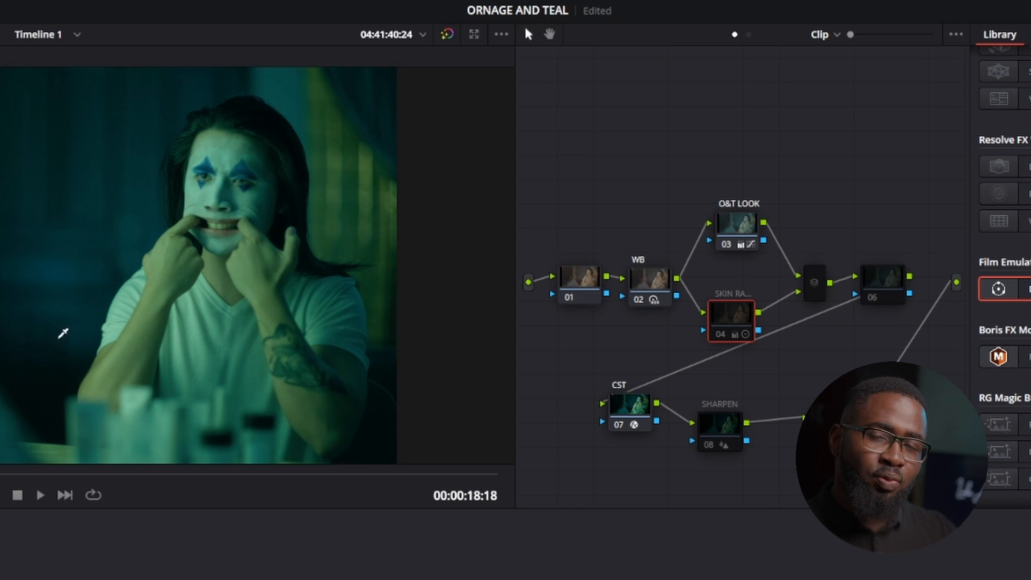
key("ctrl+d")
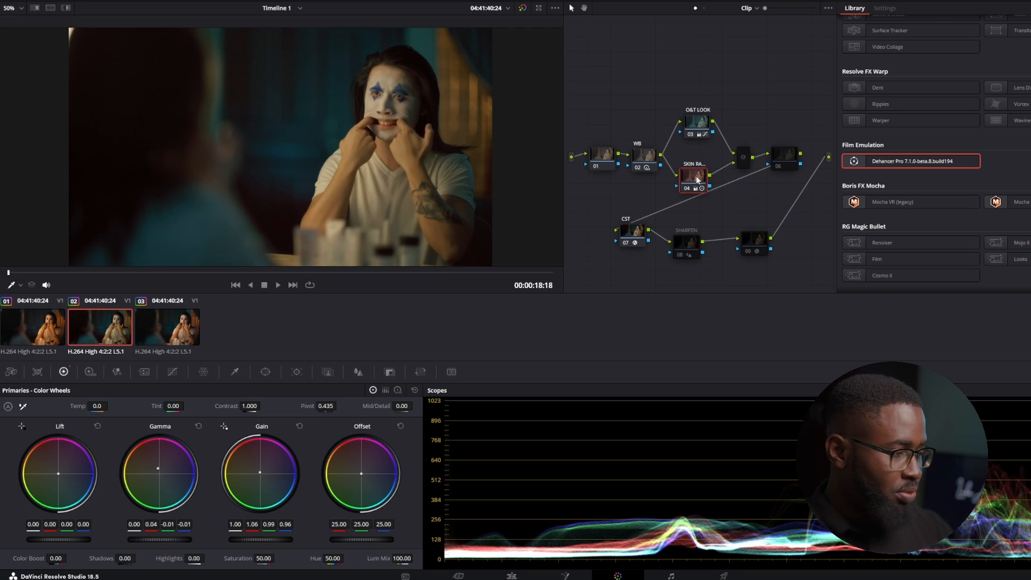
- Reposition the O&T LOOK and skin nodes in the parallel branches of the node graph
left_click_drag(700, 176, 696, 179)
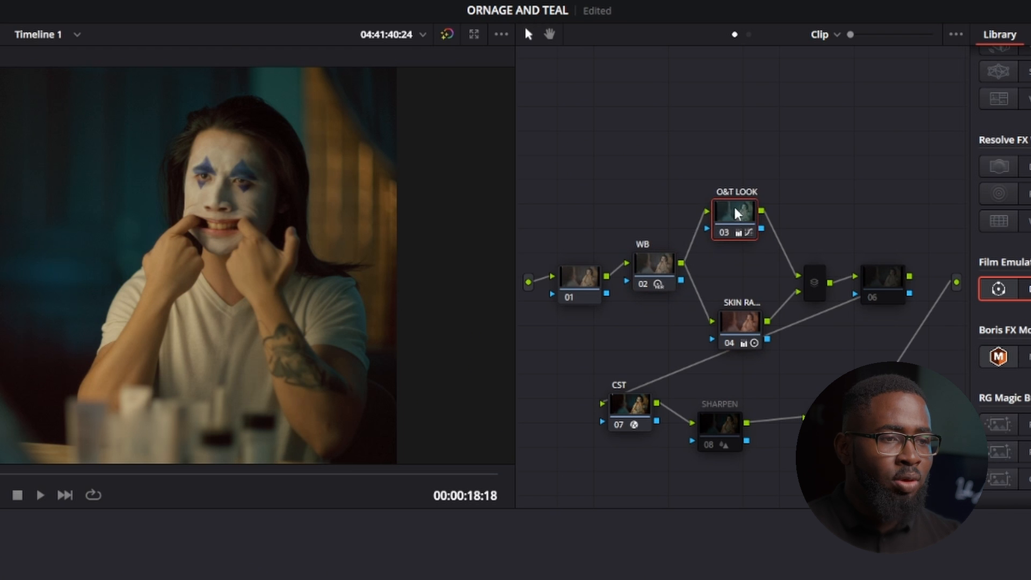
left_click(698, 121)
left_click_drag(740, 221, 742, 220)
left_click(739, 327)
left_click_drag(739, 328, 732, 319)
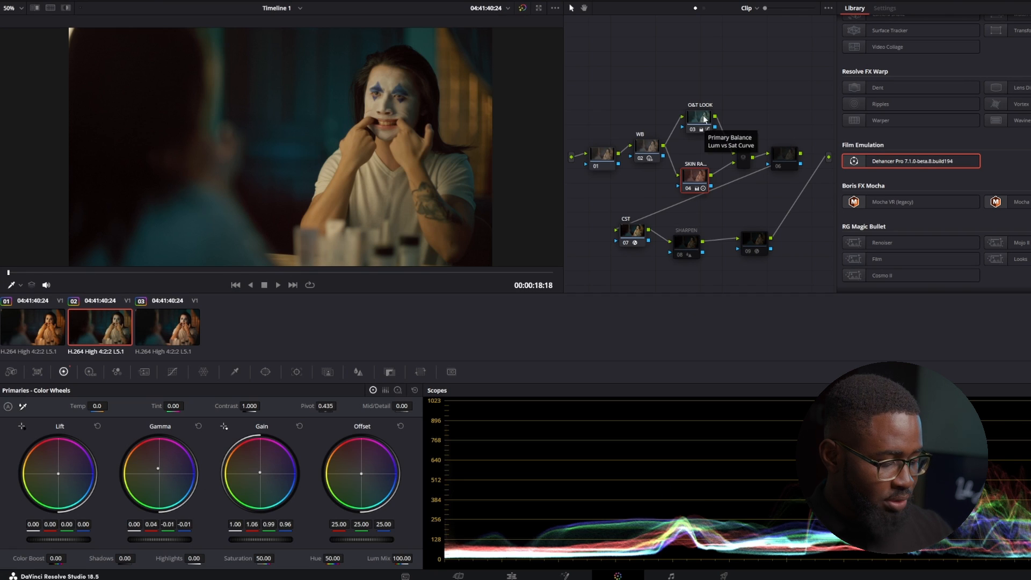
- Disable the O&T LOOK node to view the skin node's warm grade on its own
left_click(704, 118)
key("ctrl+d")
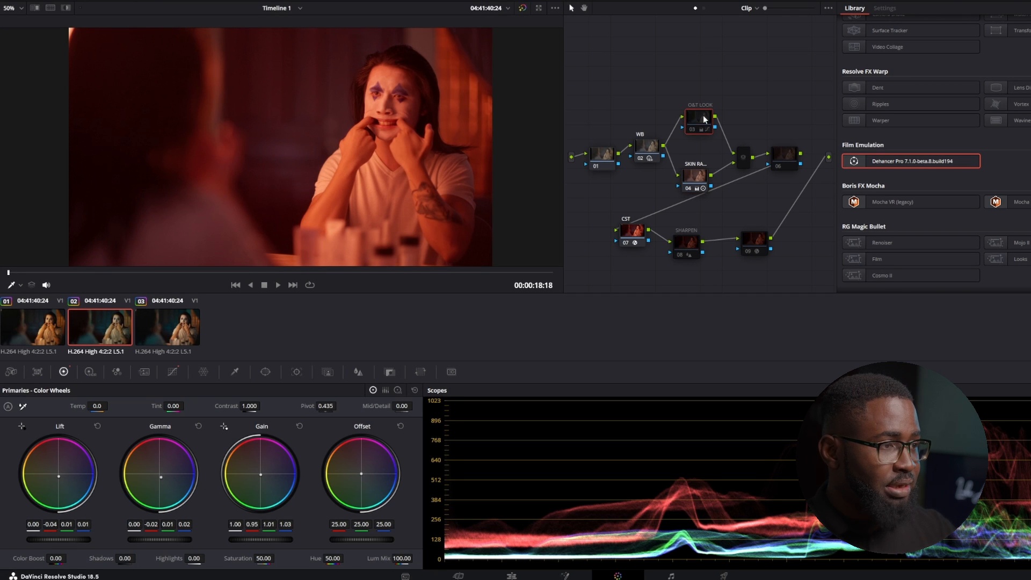
left_click(697, 183)
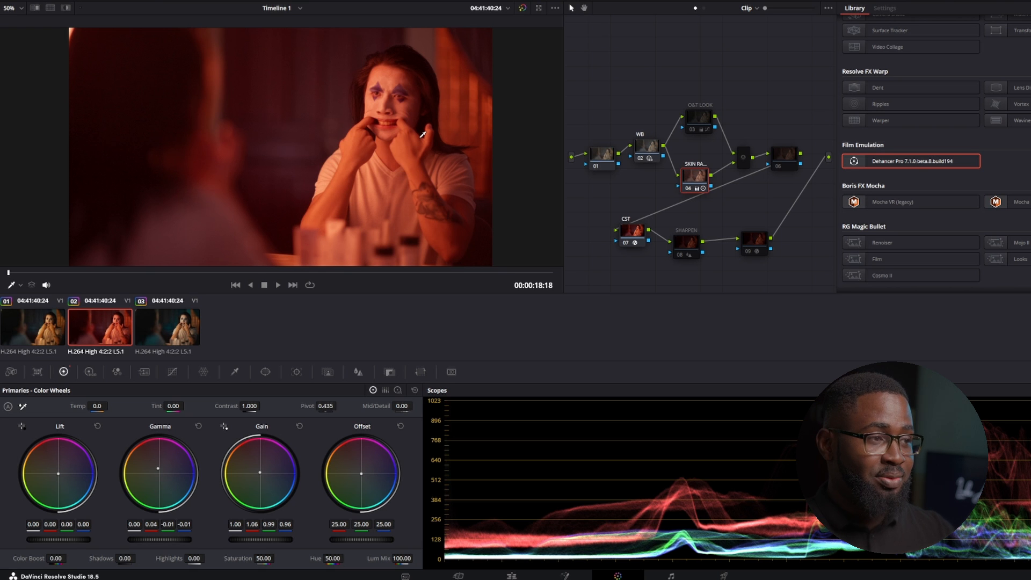
left_click(700, 121)
- Disable the skin node and re-enable O&T LOOK to view the teal grade on its own
left_click(701, 183)
key("ctrl+d")
left_click(700, 118)
key("ctrl+d")
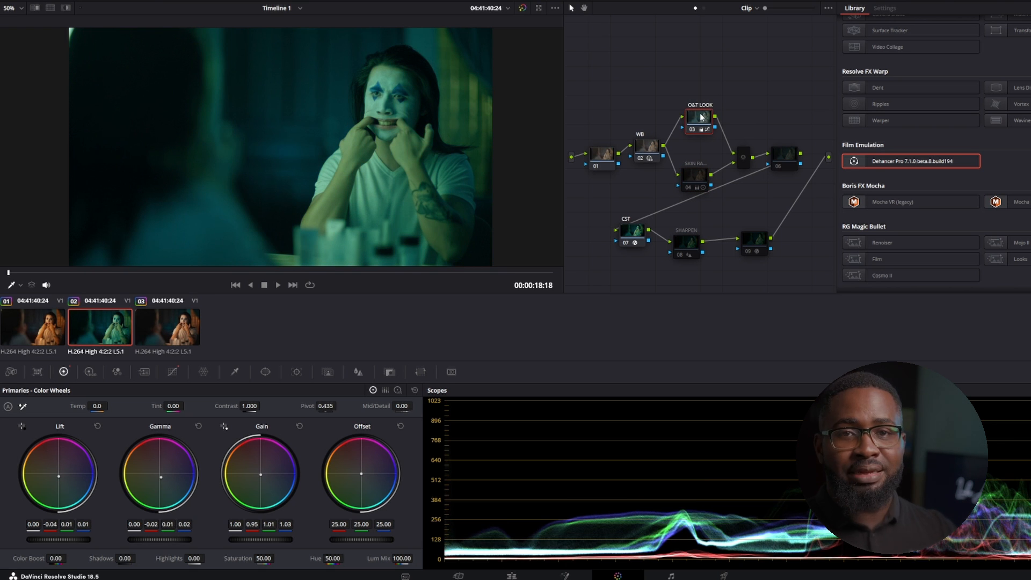
- Turn off O&T LOOK to view the ungraded base, and re-enable both parallel nodes to compare the combined look
key("ctrl+d")
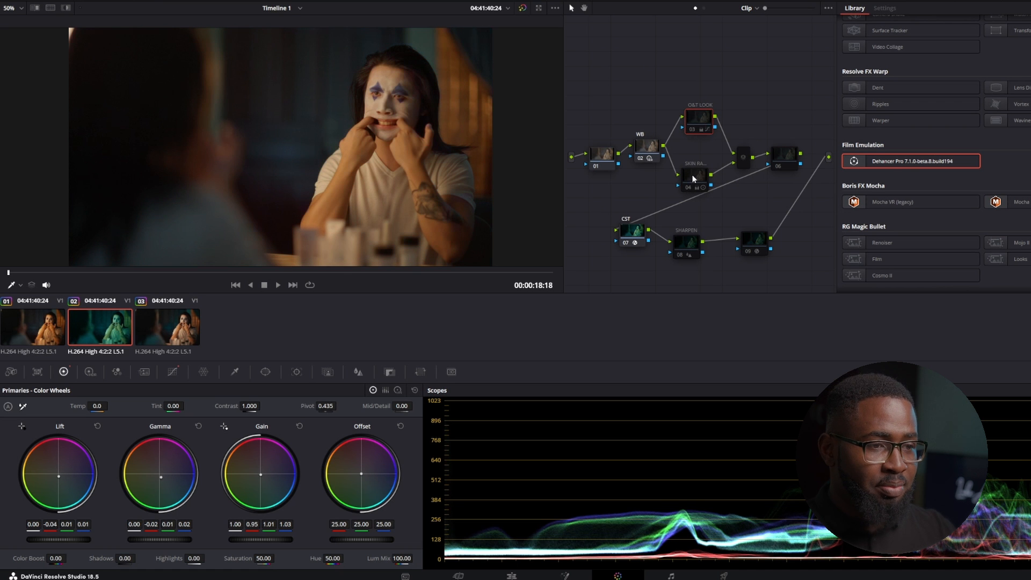
left_click(695, 178)
key("ctrl+d")
left_click(699, 115)
key("ctrl+d")
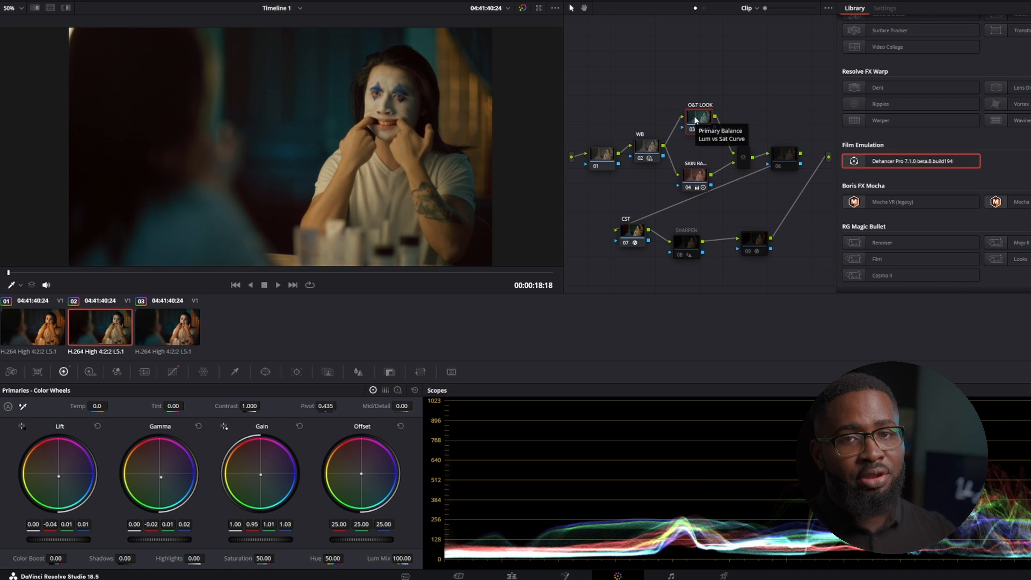